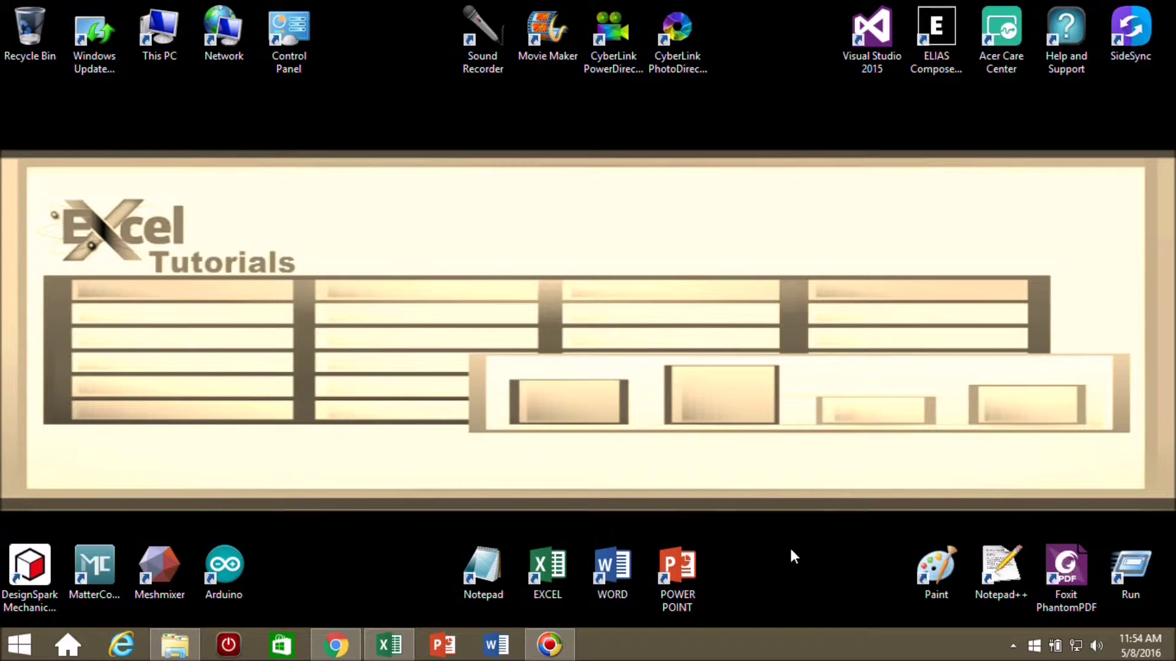
Switch to the ZRXBS 2019 PROFITS-C4 workbook in Excel and sort the Contacts sheet's table by Division from A to Z.
left_click(390, 644)
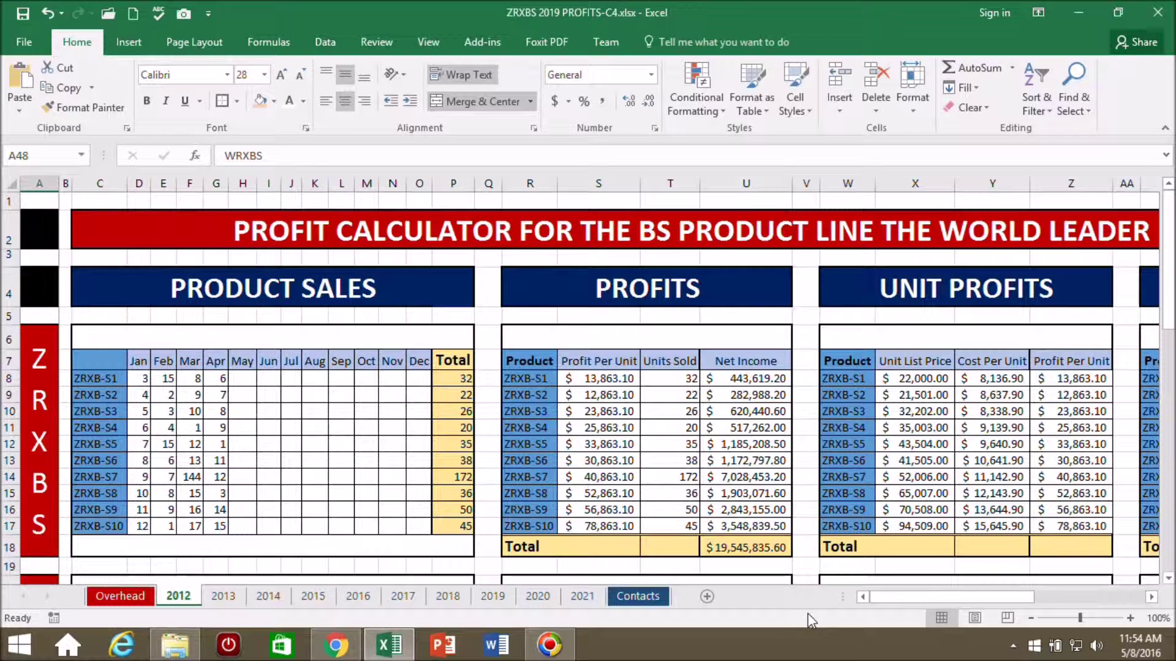
left_click(631, 597)
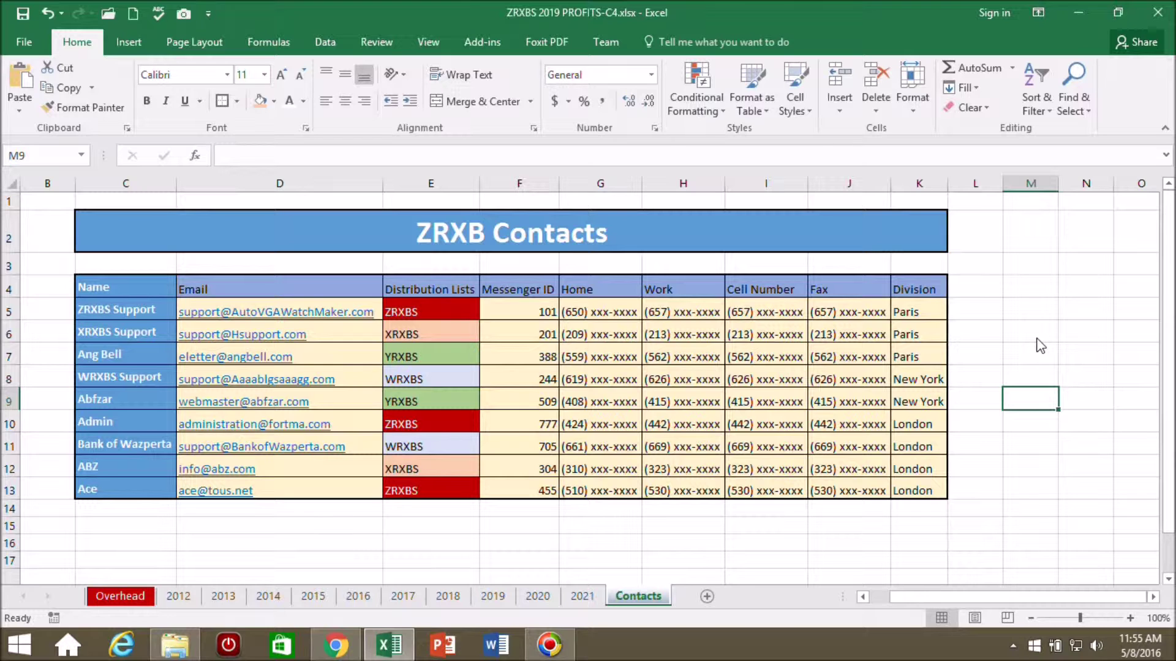
left_click(323, 42)
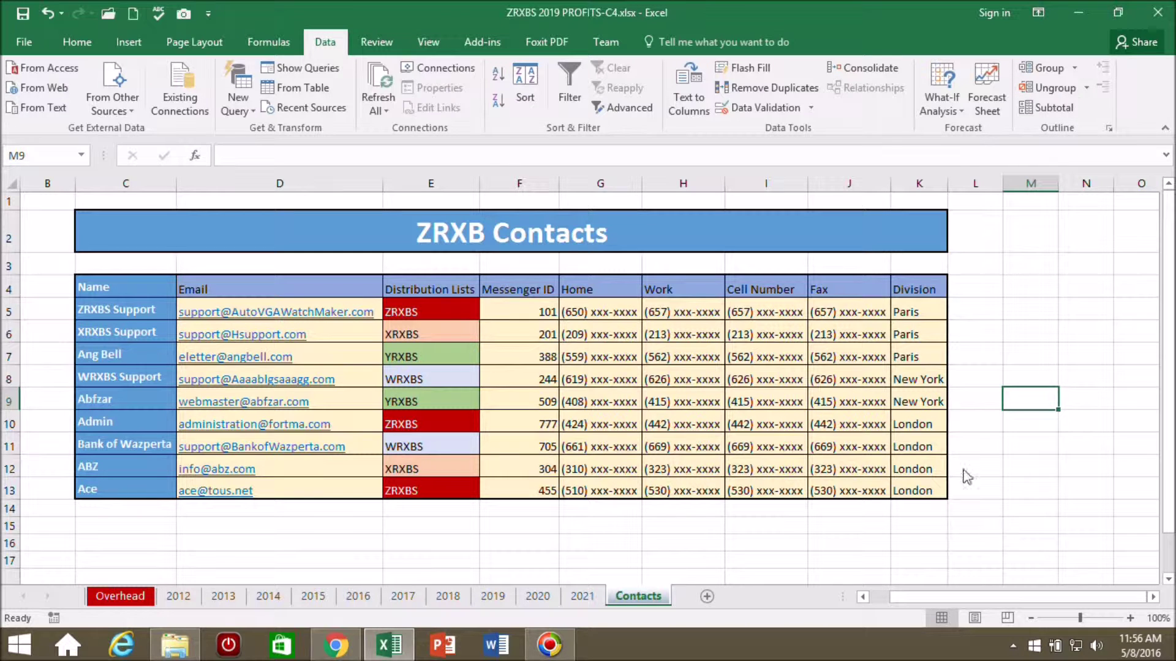
left_click(916, 288)
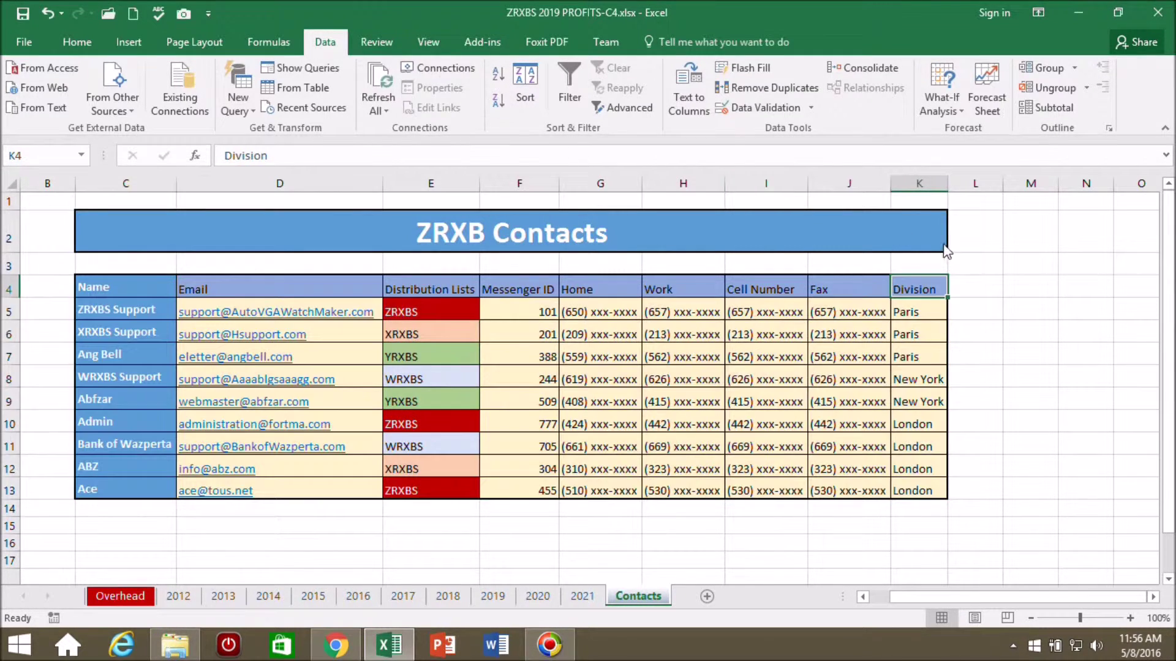
left_click(498, 74)
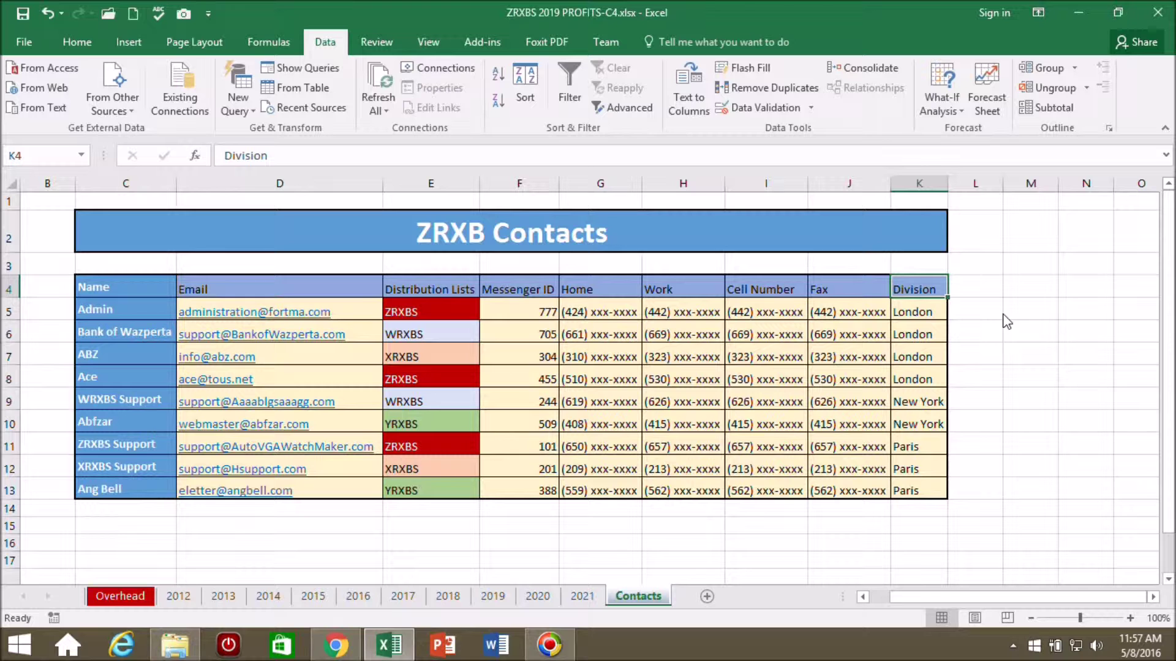
Add subtotals to the contacts table at each change in Division, using the Count function on the Division column.
left_click(1053, 109)
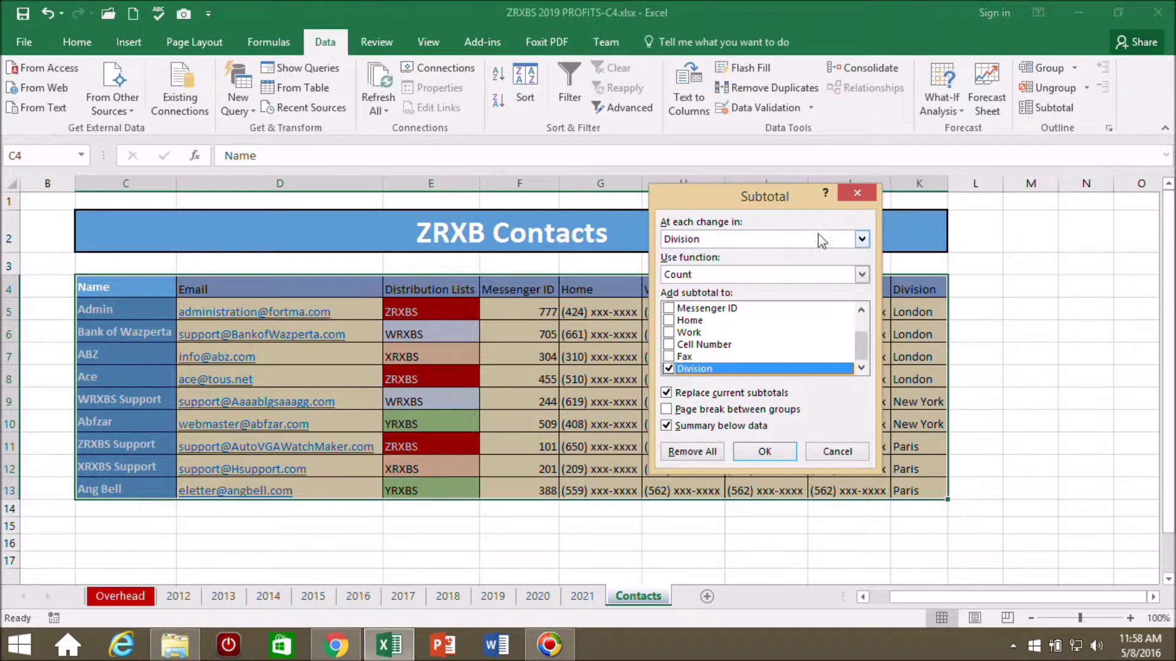
left_click(862, 239)
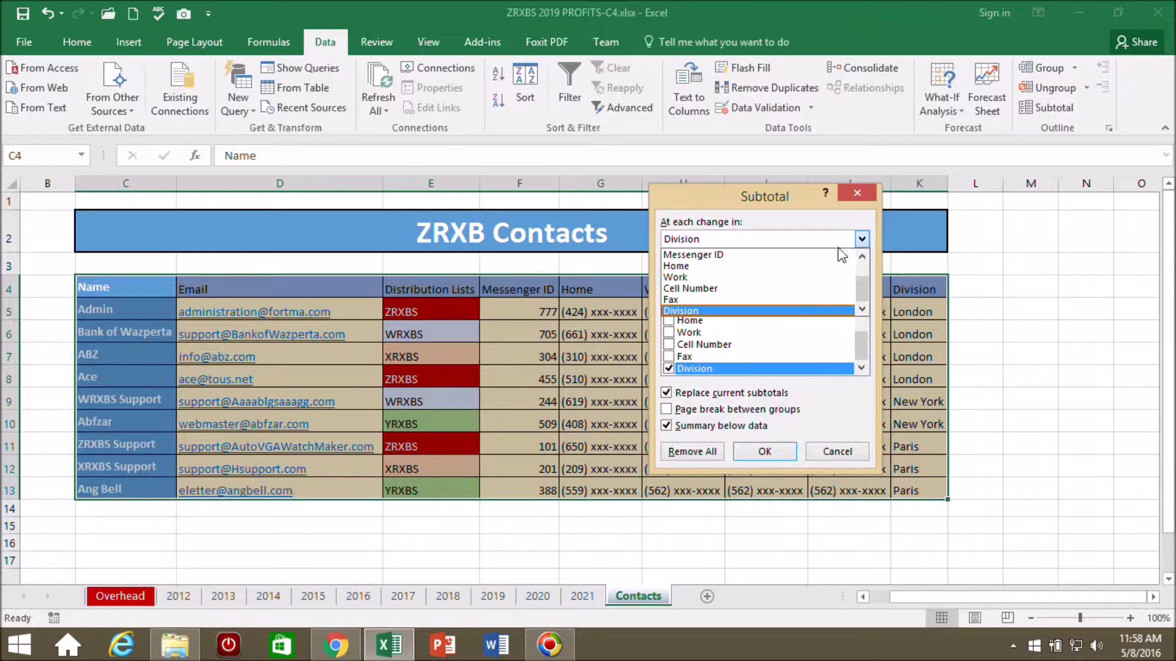
left_click(718, 311)
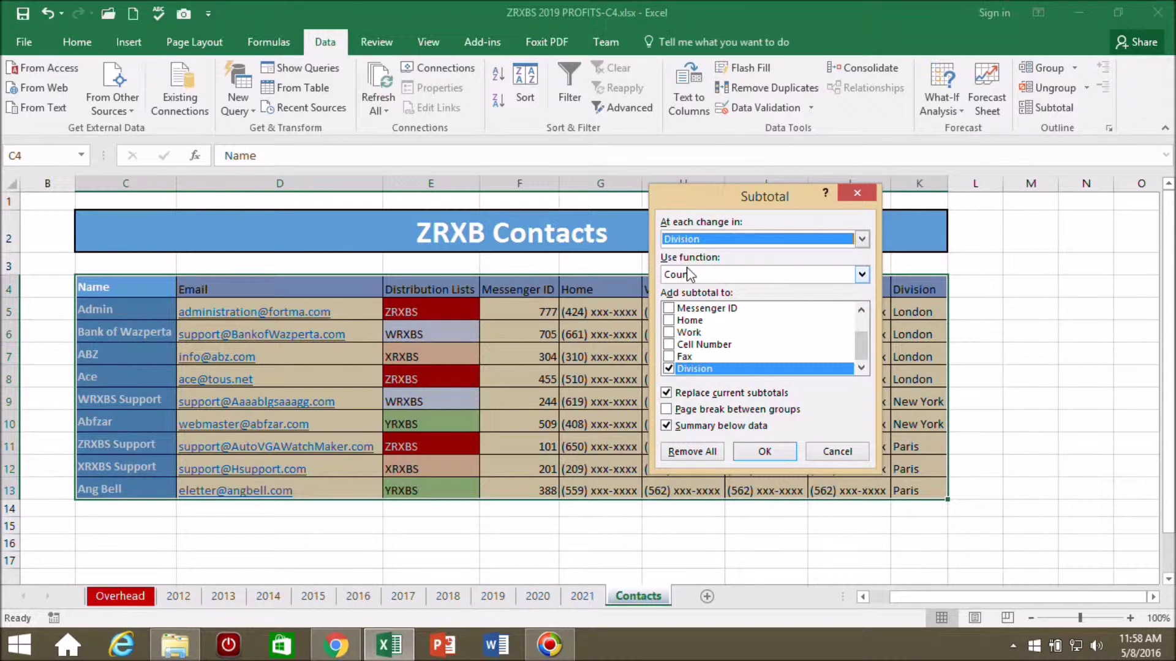
left_click(862, 275)
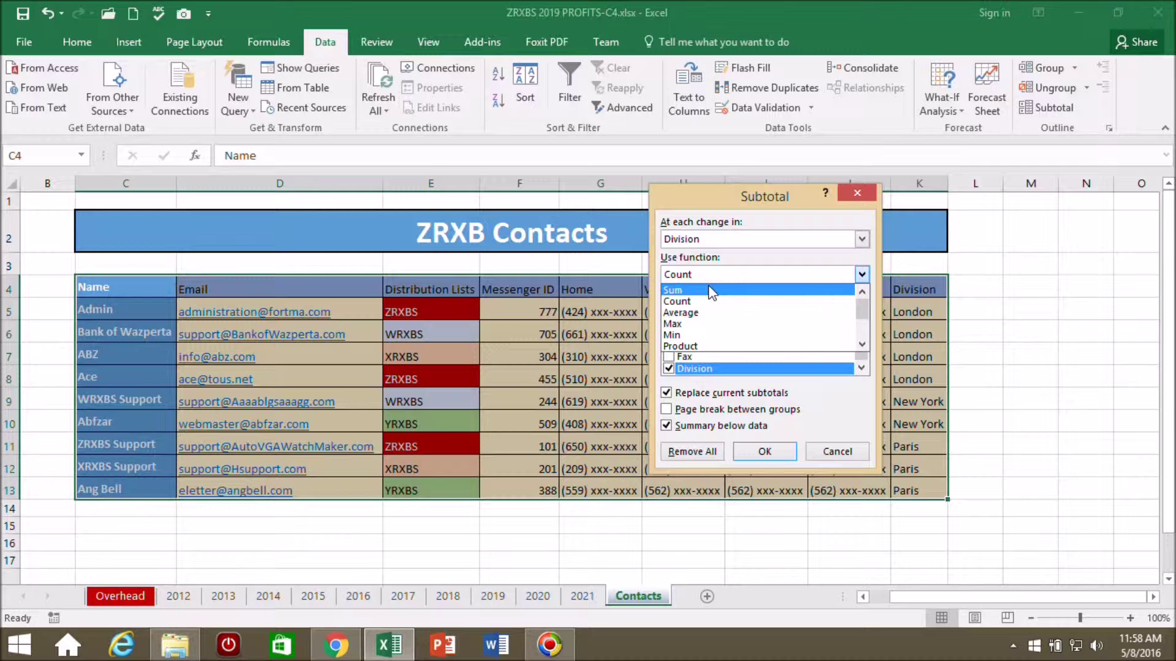
left_click(680, 304)
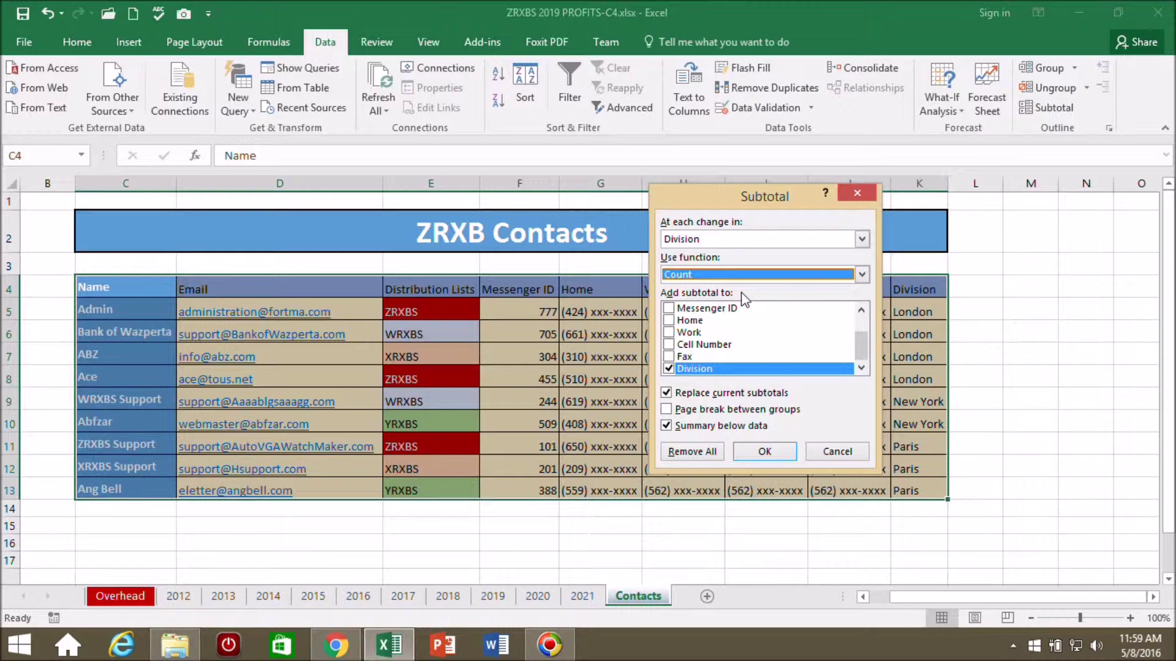
left_click(670, 368)
left_click(671, 369)
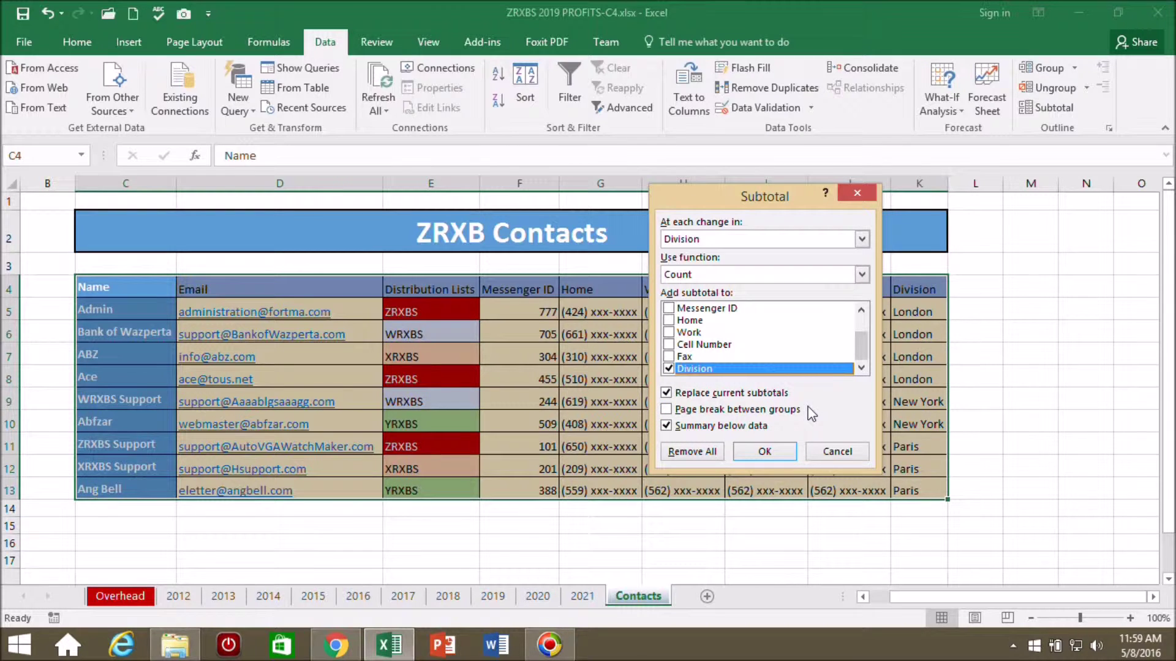
left_click(765, 452)
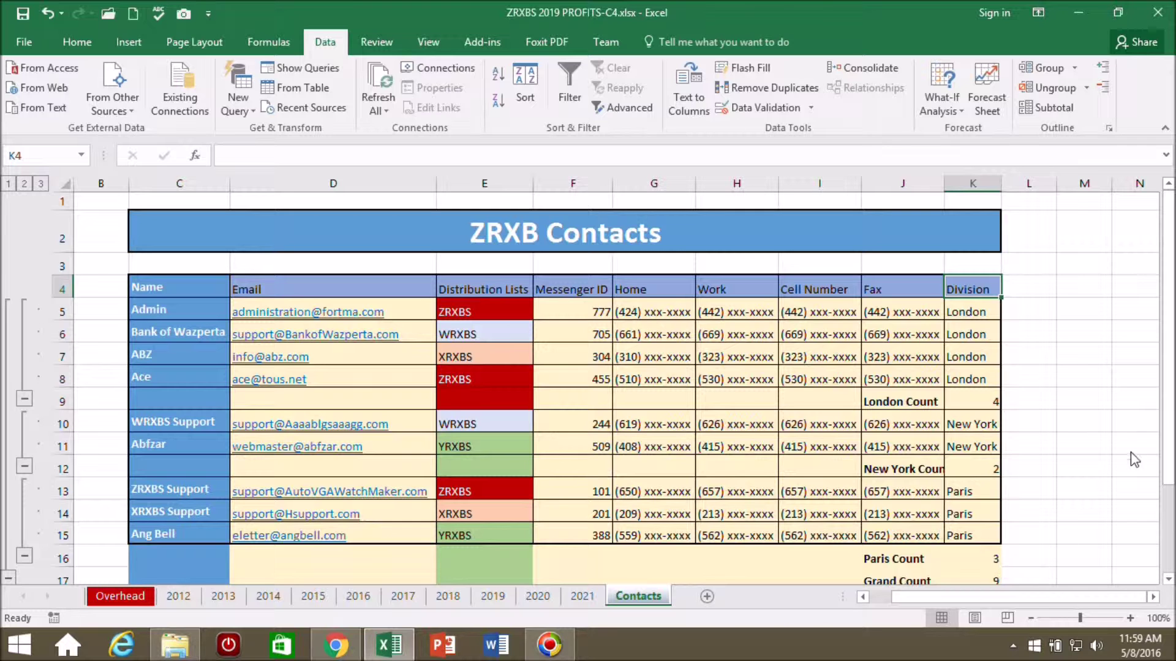
AutoFit the width of column J so the count labels in the Fax column fit.
left_click_drag(1168, 437, 1170, 465)
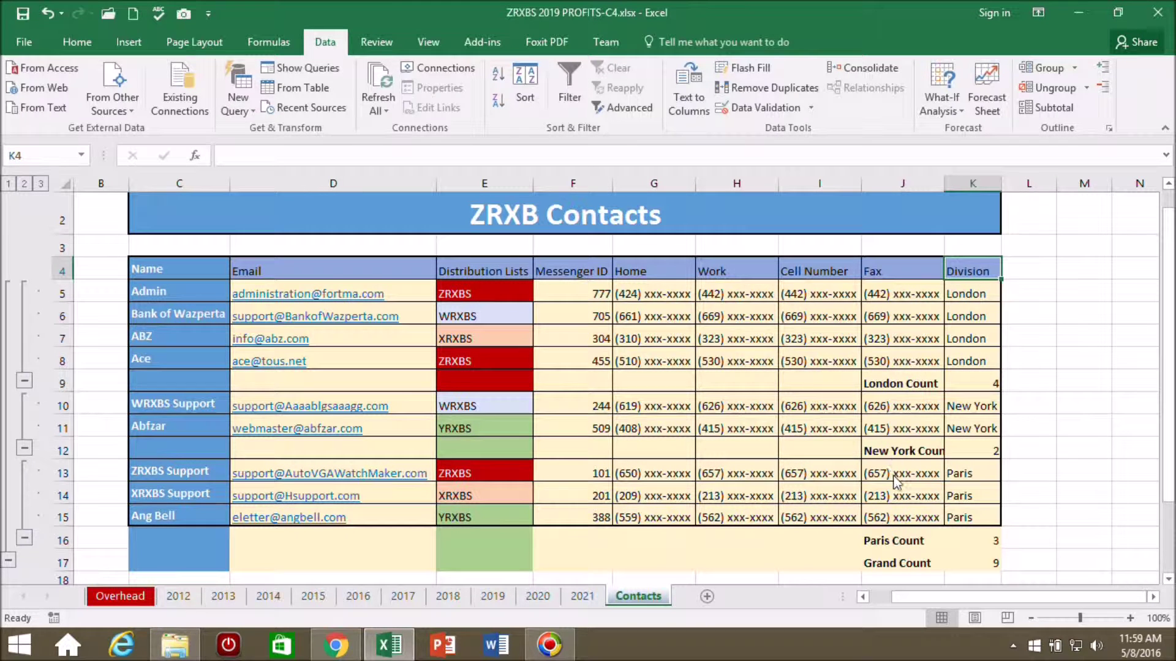
left_click(897, 183)
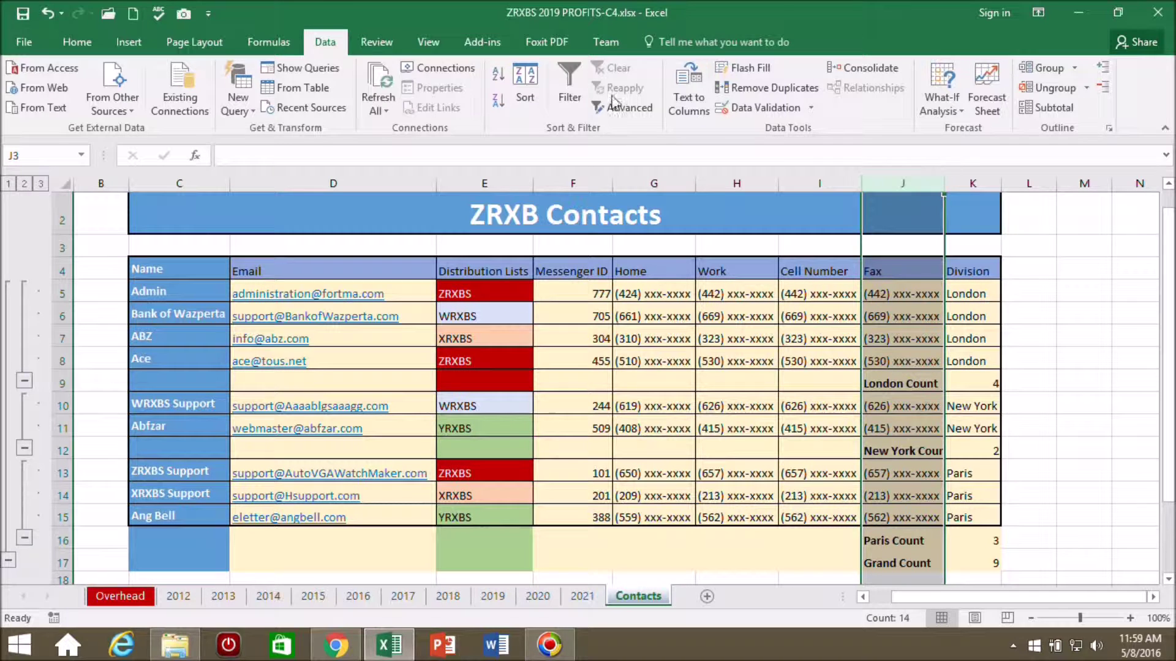
left_click(76, 41)
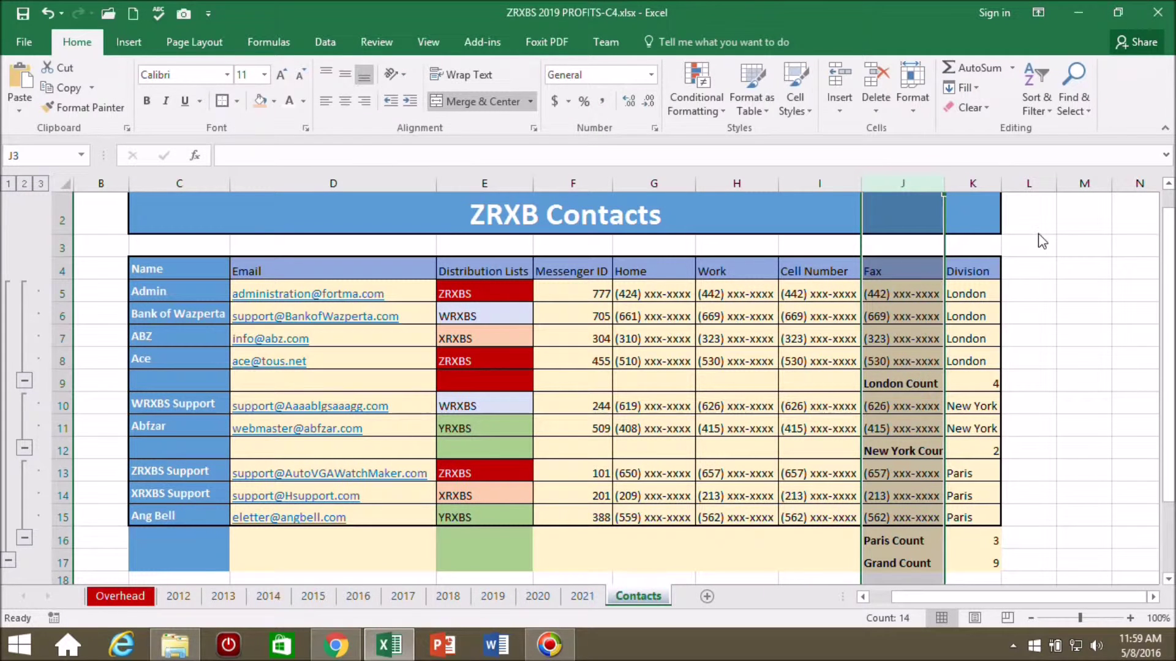
left_click(912, 92)
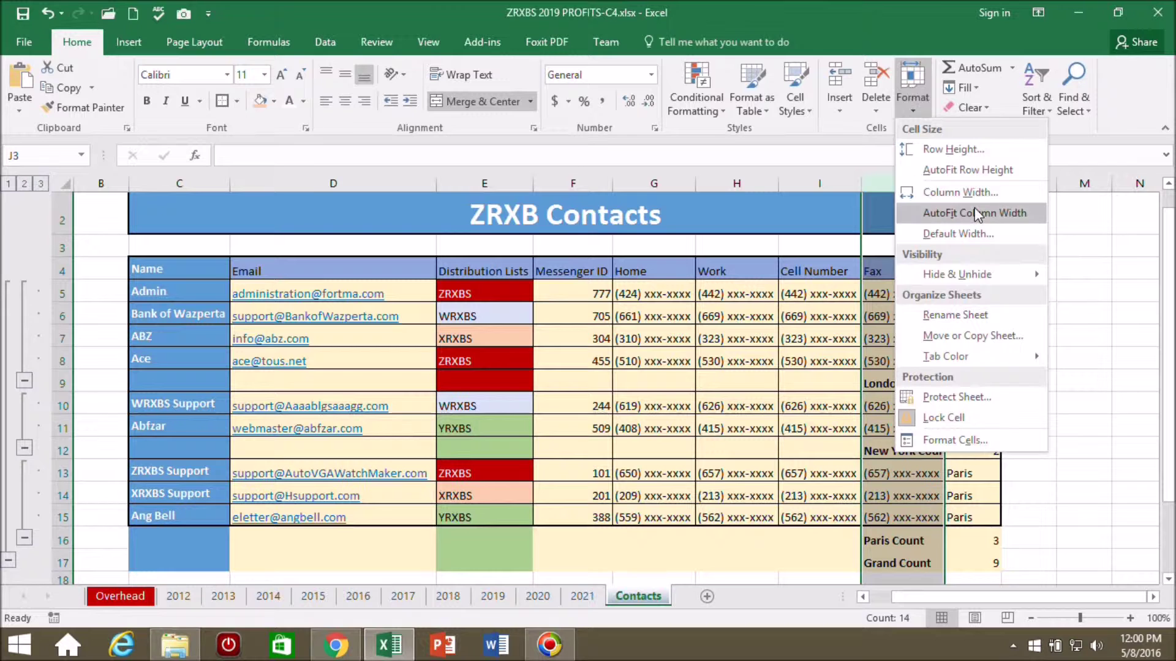
left_click(992, 219)
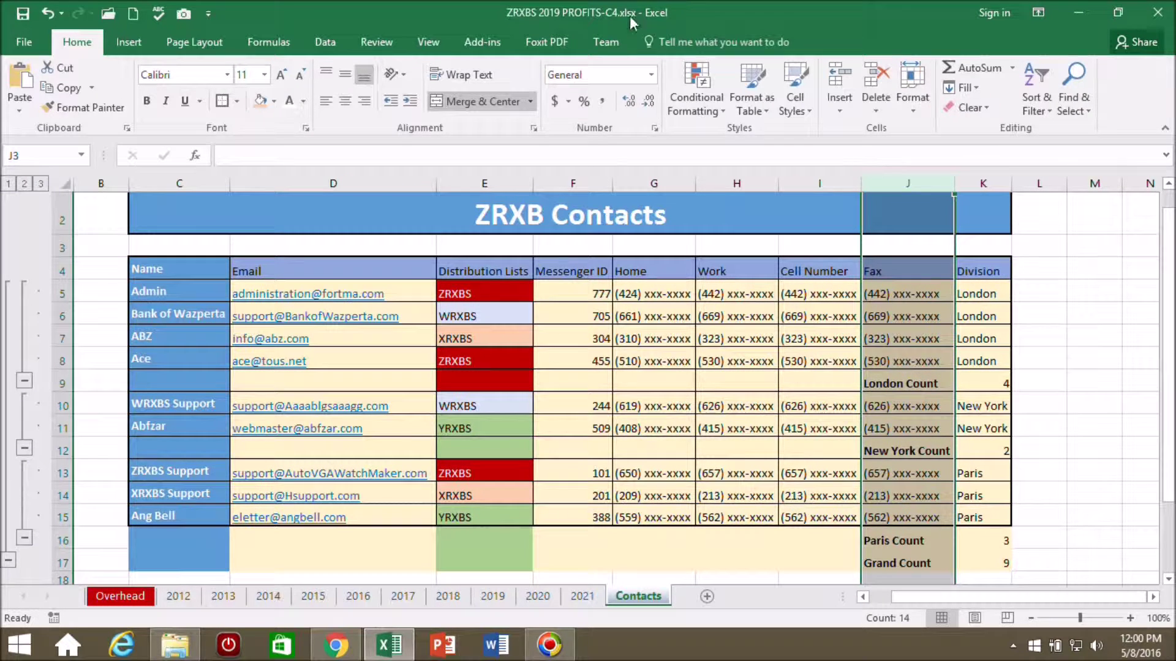
left_click(325, 41)
left_click(1094, 335)
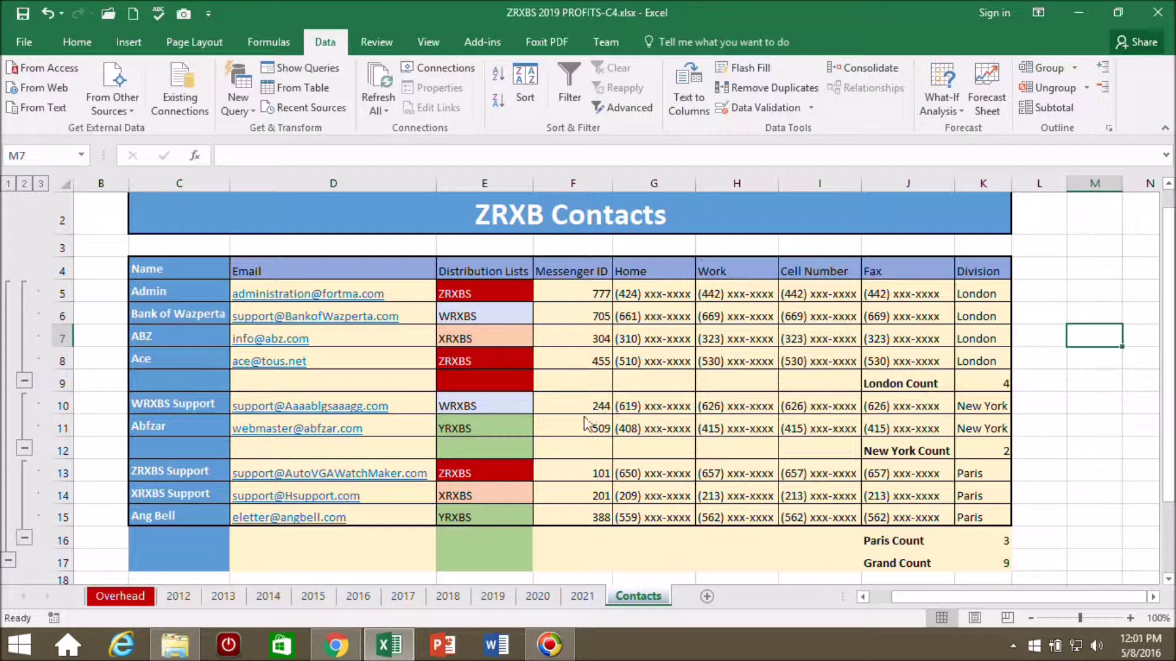
Collapse the London, New York and Paris groups to their count rows, and expand all three again.
left_click(25, 382)
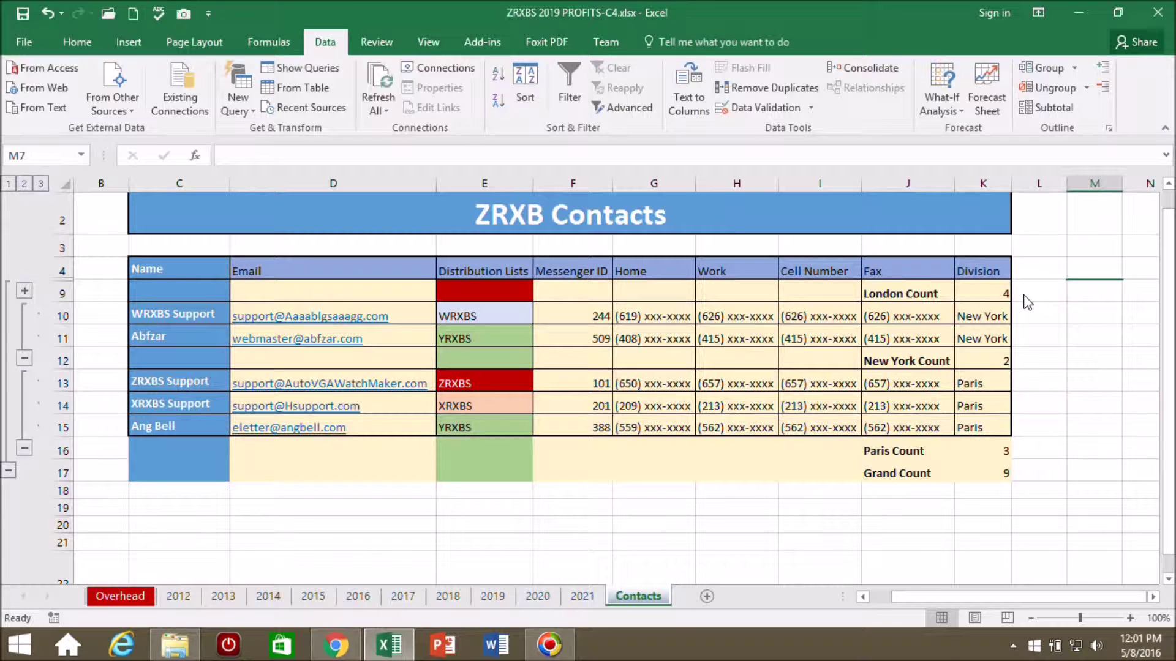
left_click(24, 361)
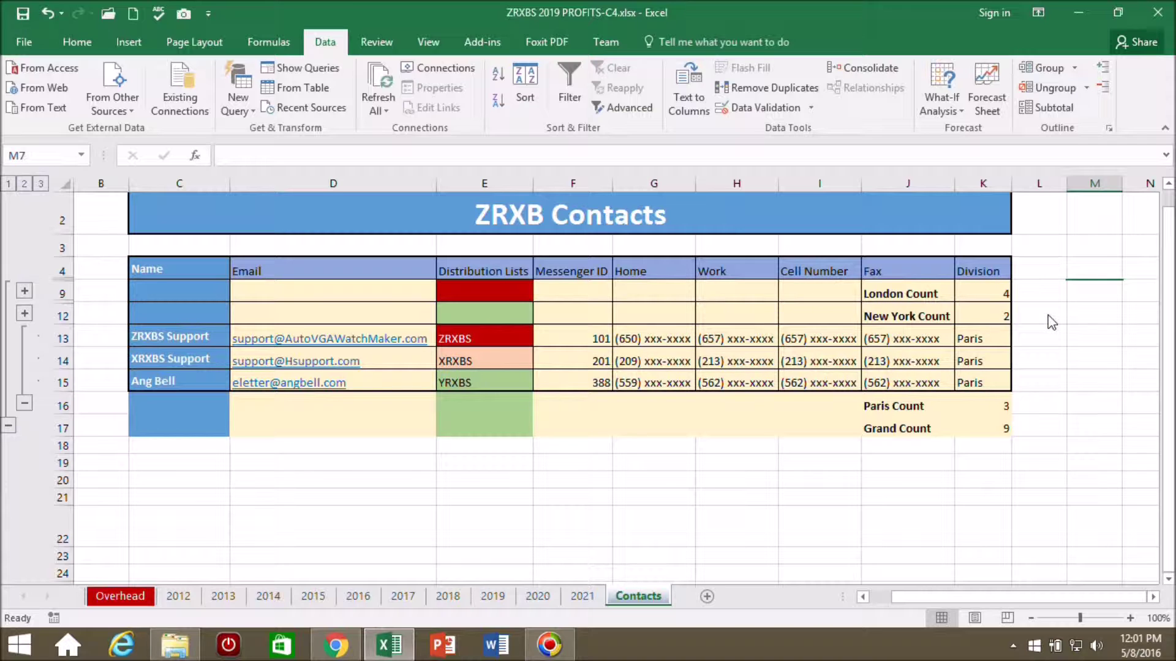
left_click(24, 403)
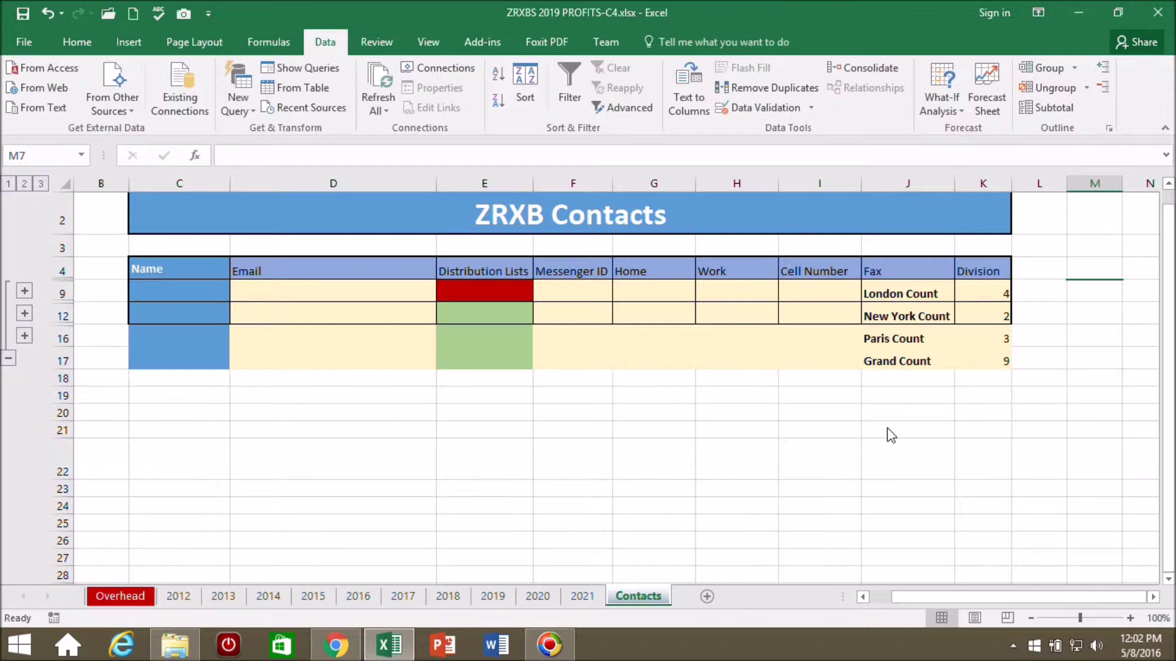
left_click(24, 337)
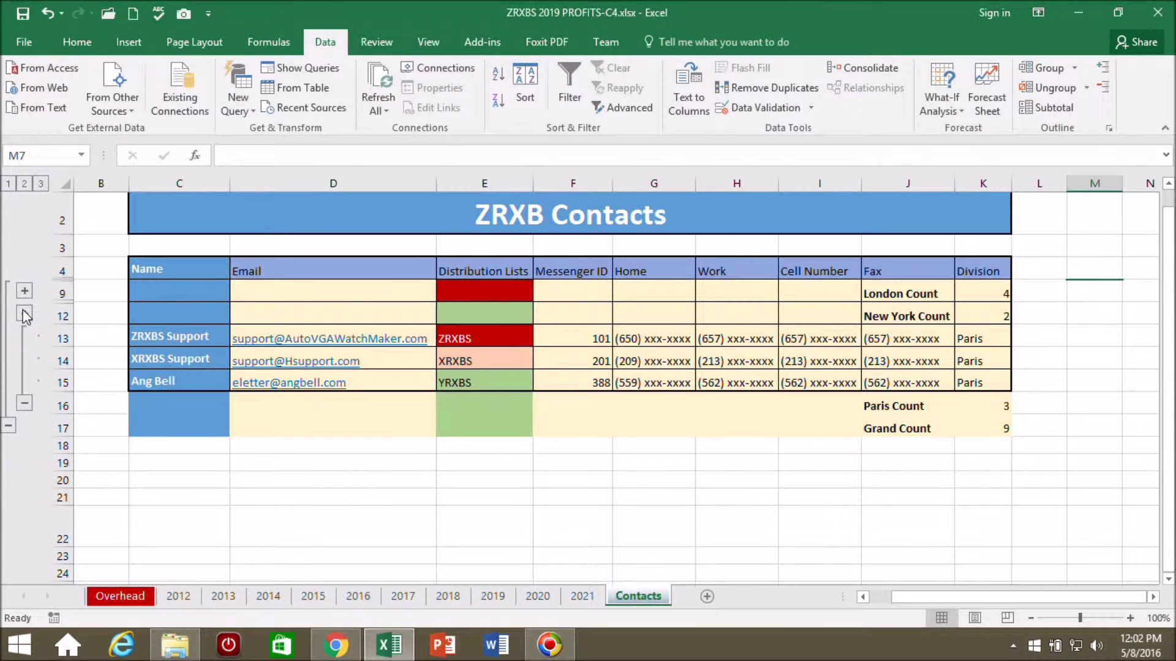
left_click(24, 314)
left_click(24, 293)
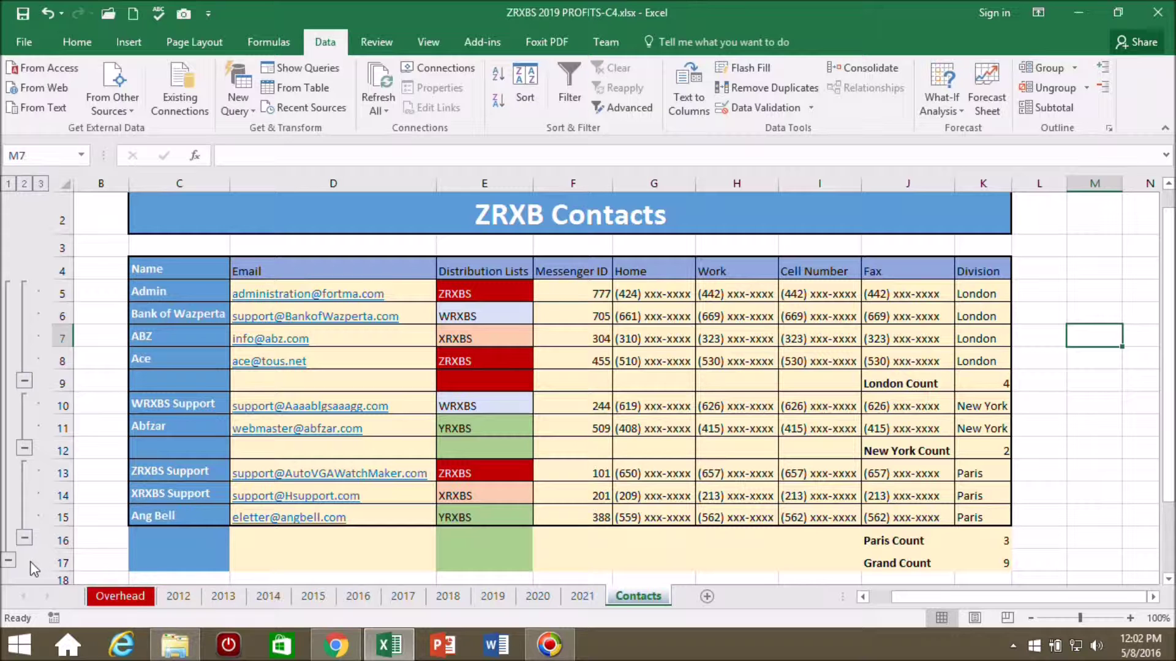
Reduce the table to its grand count row by collapsing the outer group and by showing outline level 1, expanding it each time.
left_click(8, 561)
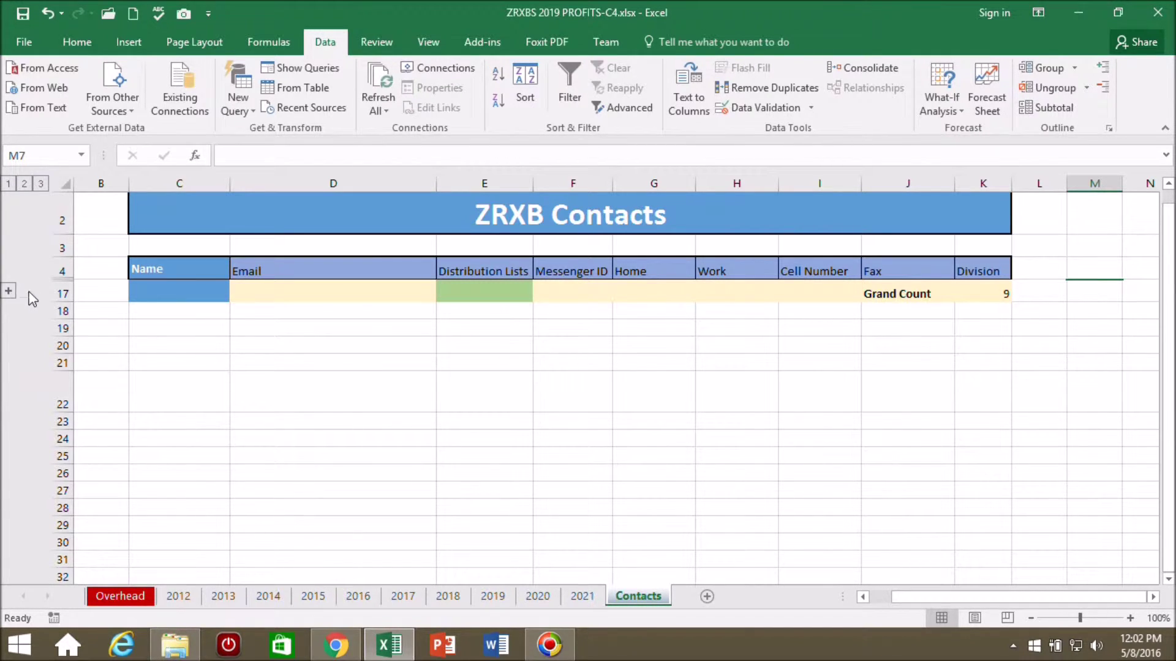
left_click(8, 292)
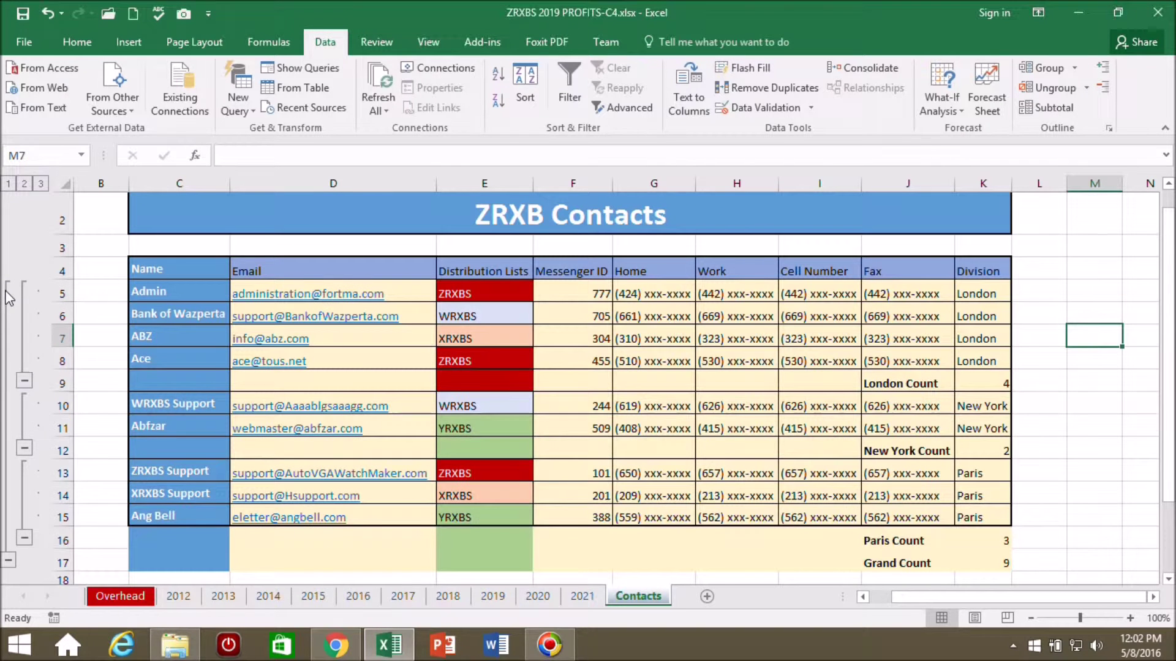
left_click(8, 184)
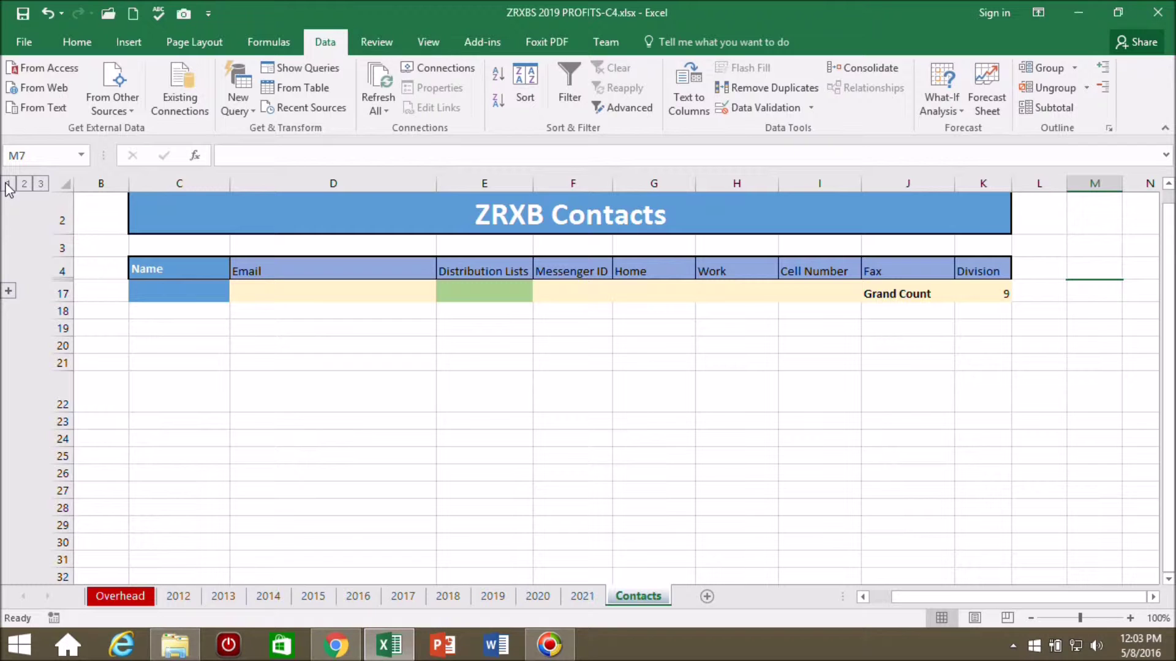
left_click(8, 290)
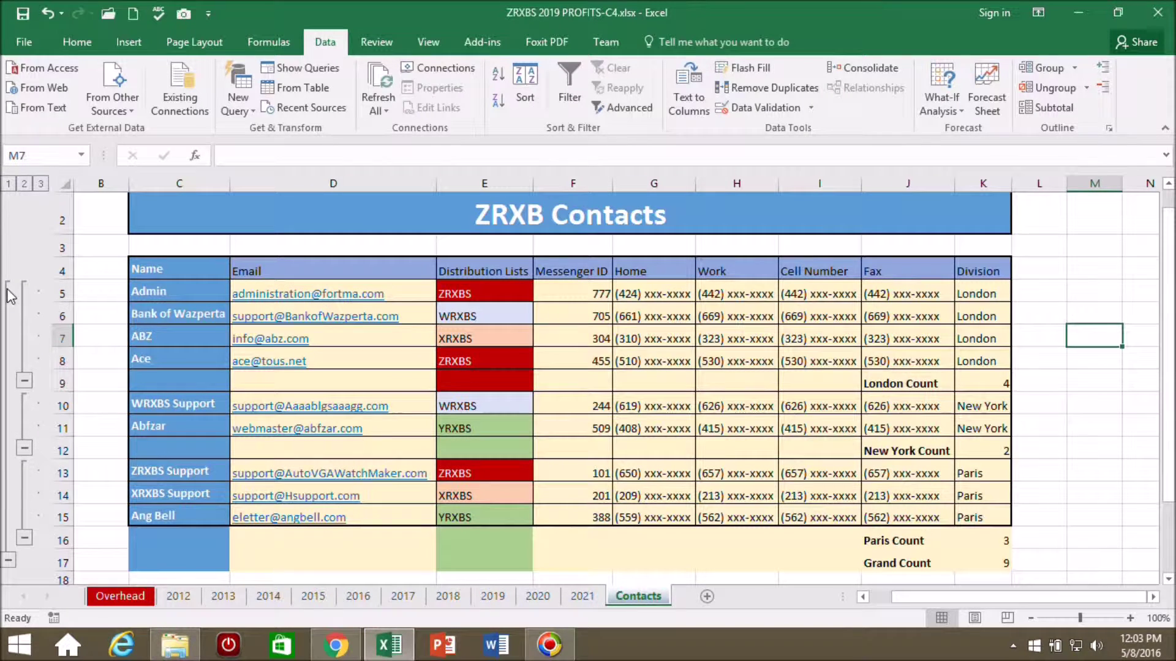
Show outline level 2 with only the division counts, and expand the London, New York and Paris groups individually.
left_click(25, 183)
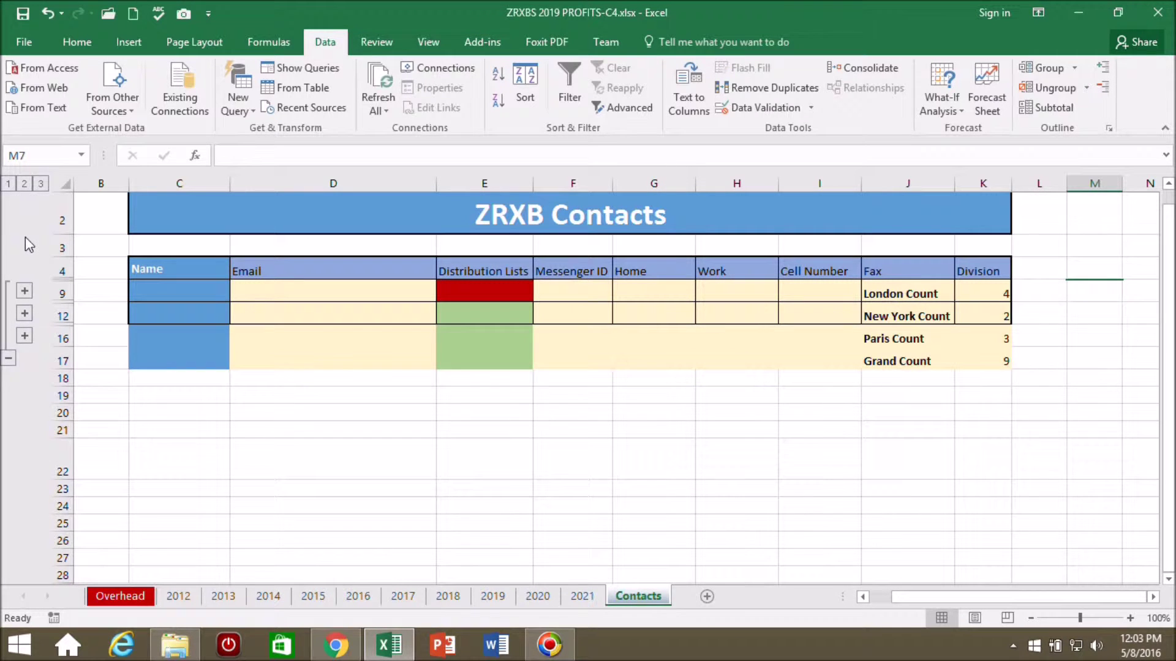
left_click(24, 291)
left_click(24, 407)
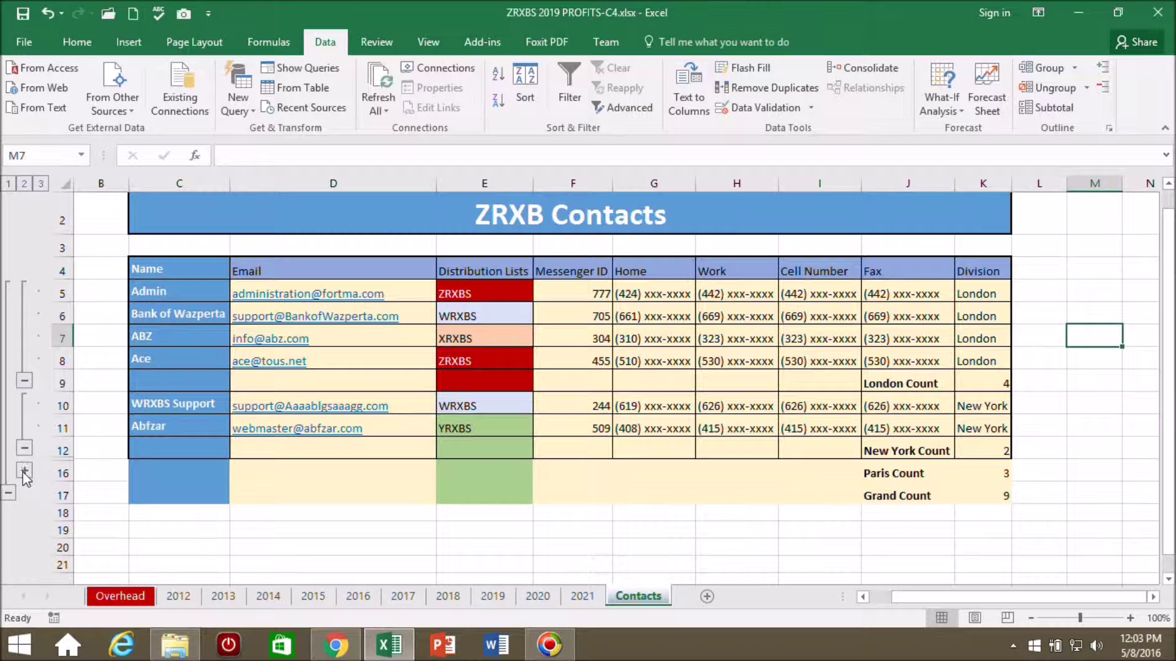
left_click(25, 471)
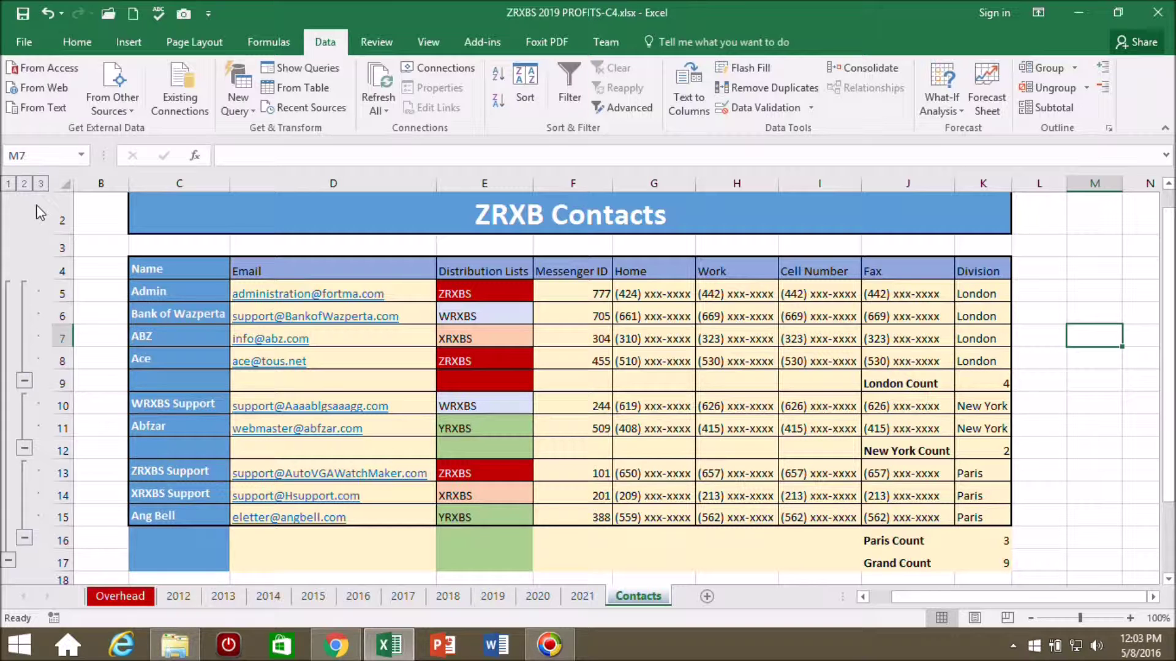
Collapse the outer group to the grand count and restore every detail row with outline level 3.
left_click(9, 562)
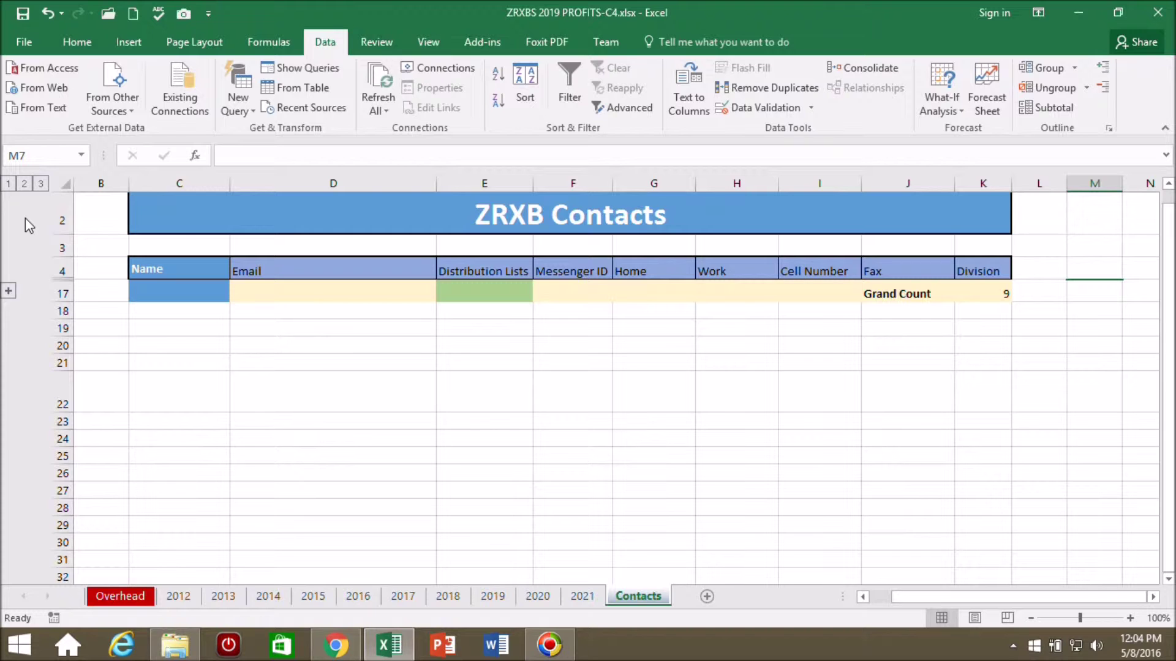
left_click(40, 183)
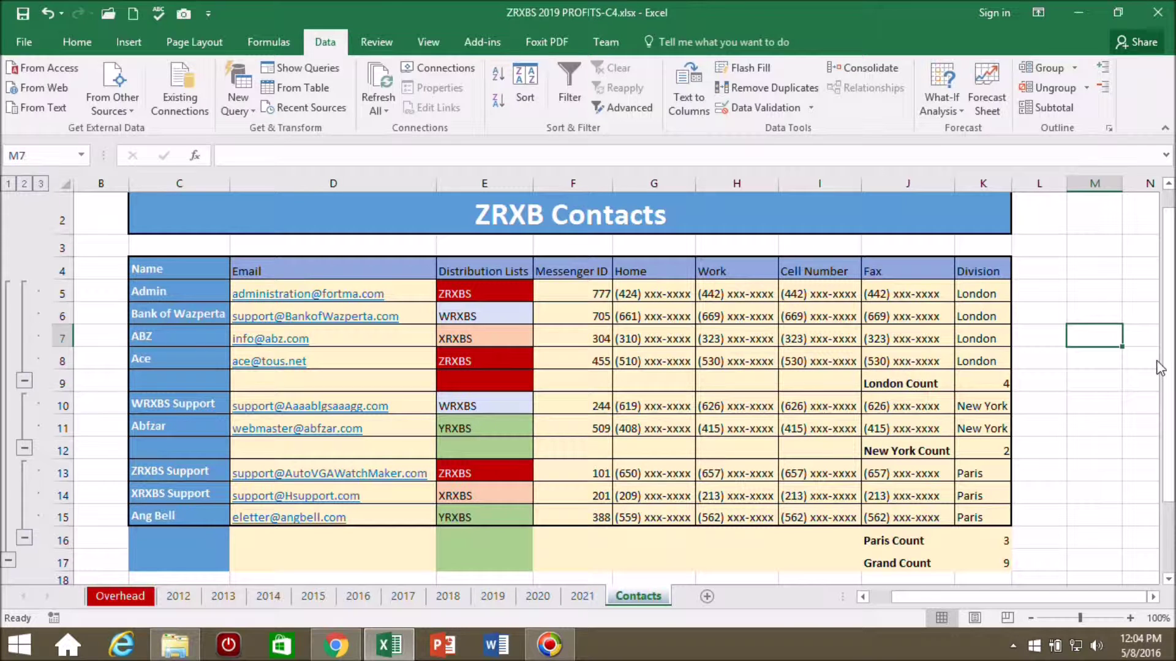
Group columns E through J, from Distribution Lists to Fax, into a collapsible column outline.
scroll(1159, 368, "up", 1)
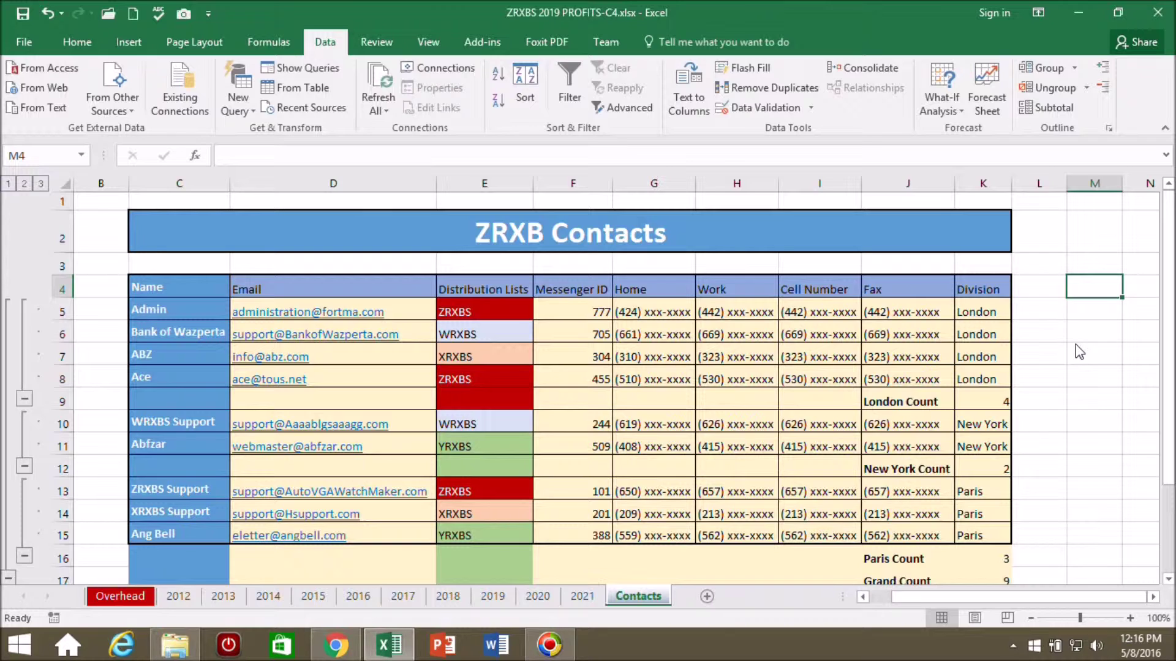
left_click_drag(482, 182, 924, 171)
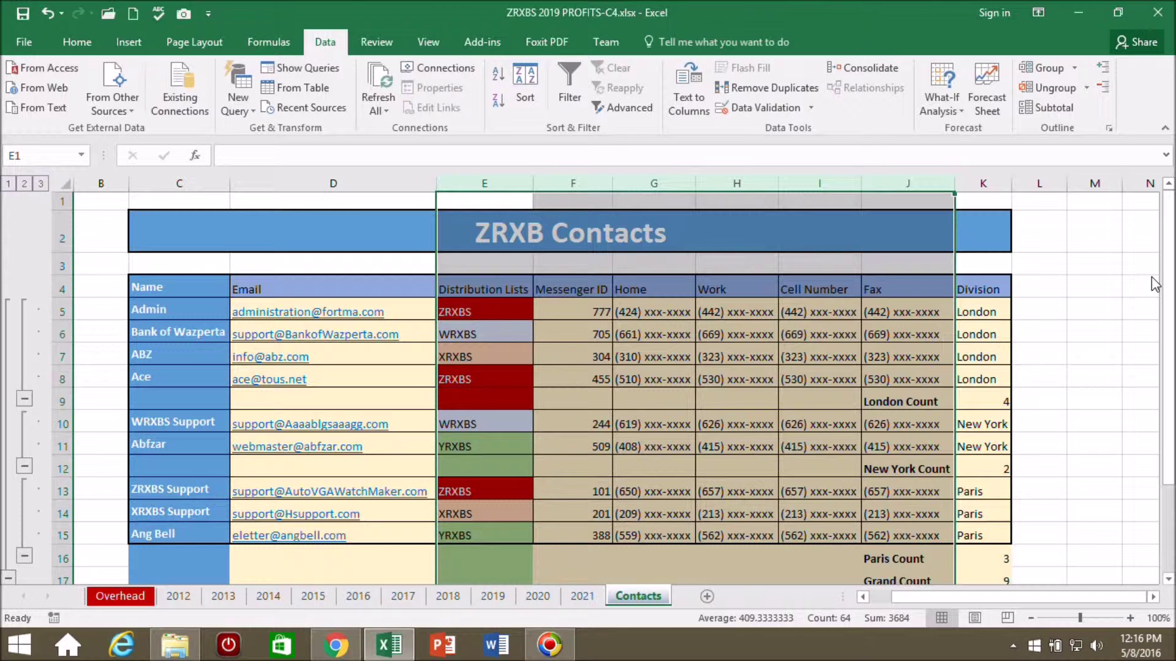
left_click(1040, 67)
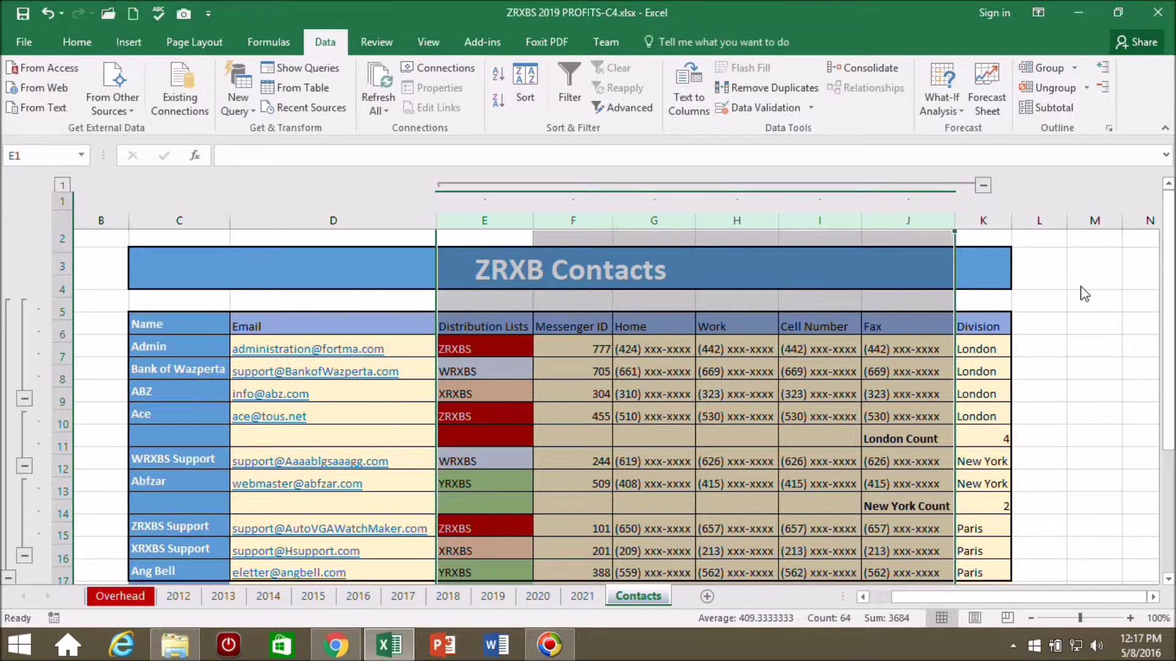
Group columns F through J, from Messenger ID to Fax, as a nested level inside the existing column outline.
left_click(1081, 286)
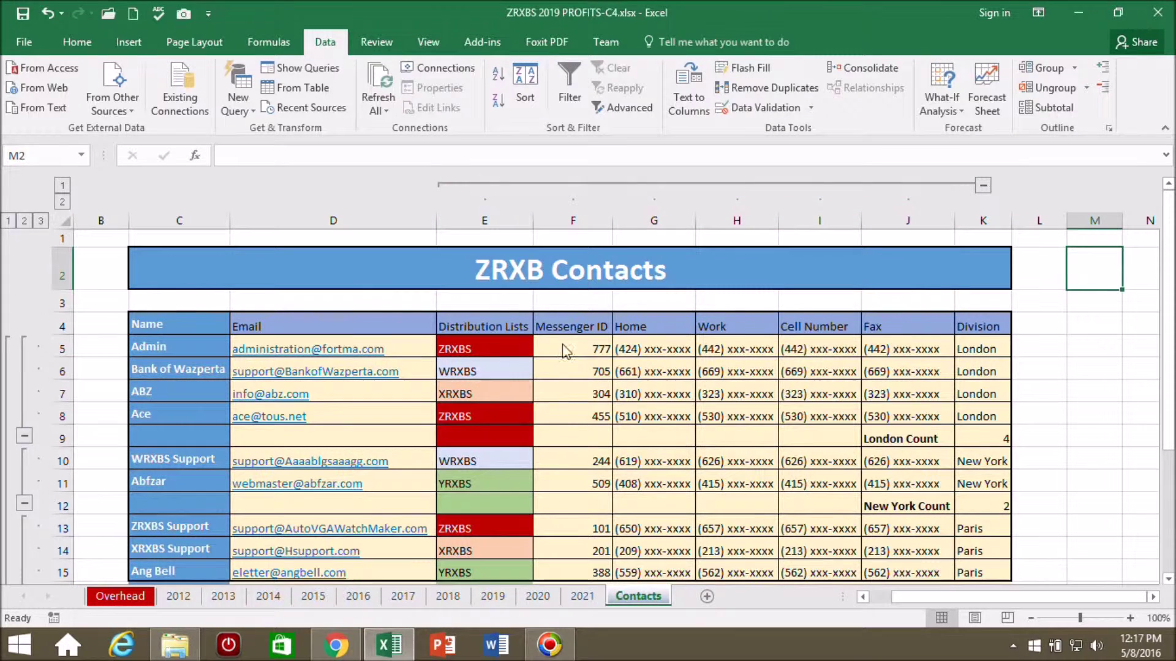
left_click(562, 225)
left_click_drag(563, 225, 884, 227)
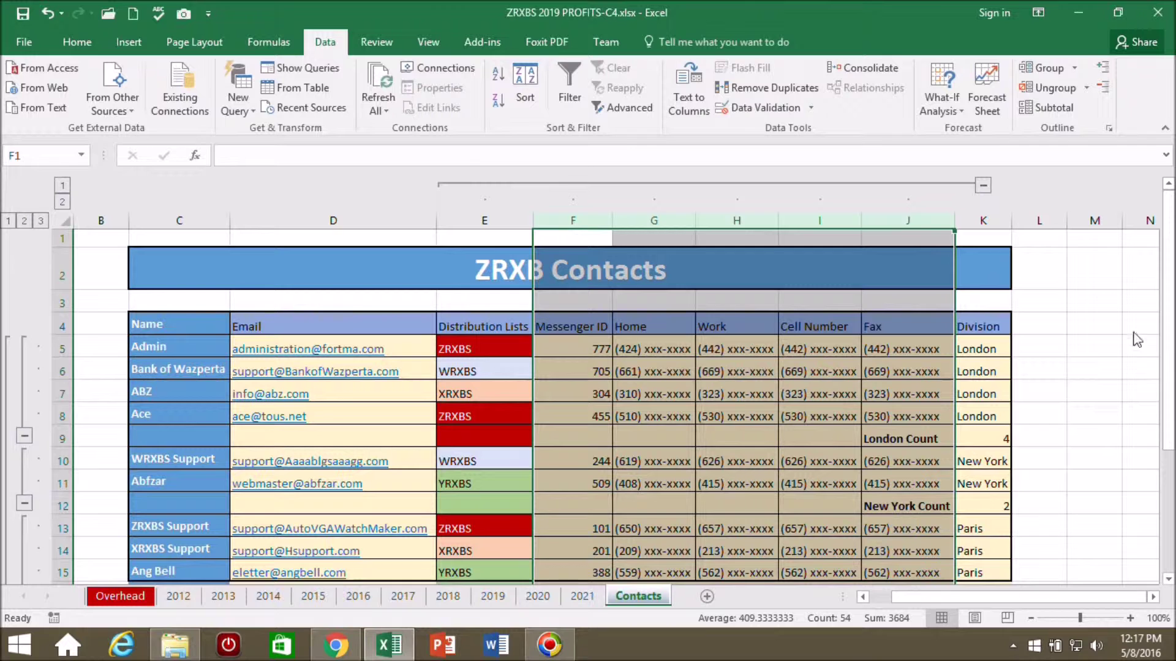
left_click(1043, 67)
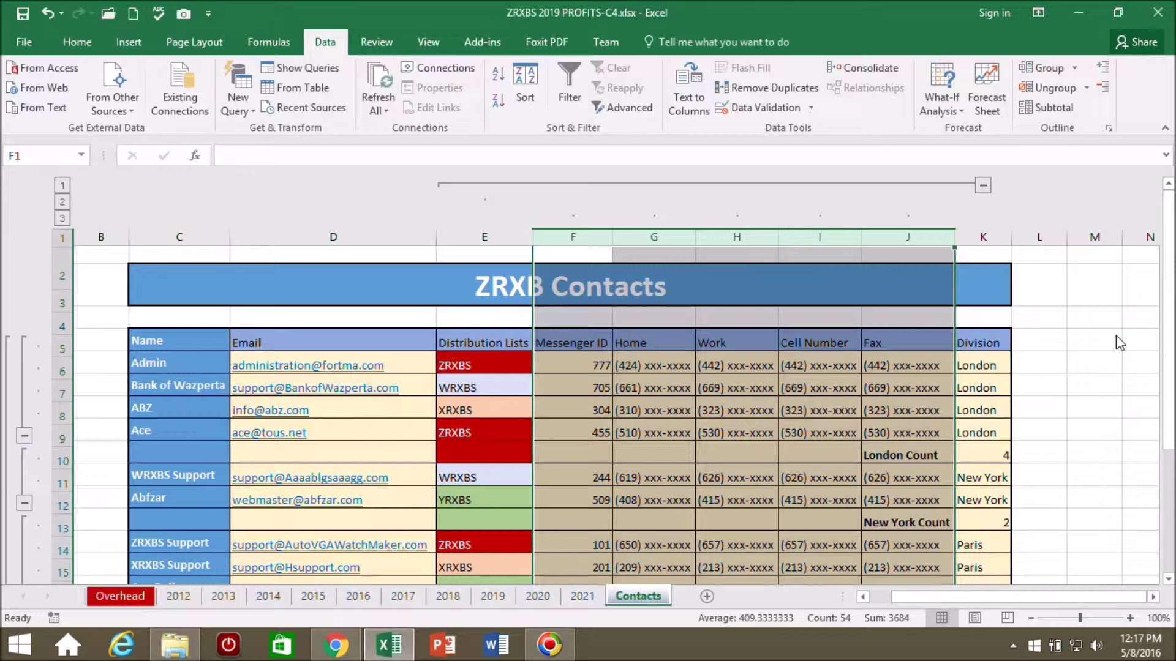
left_click(1116, 338)
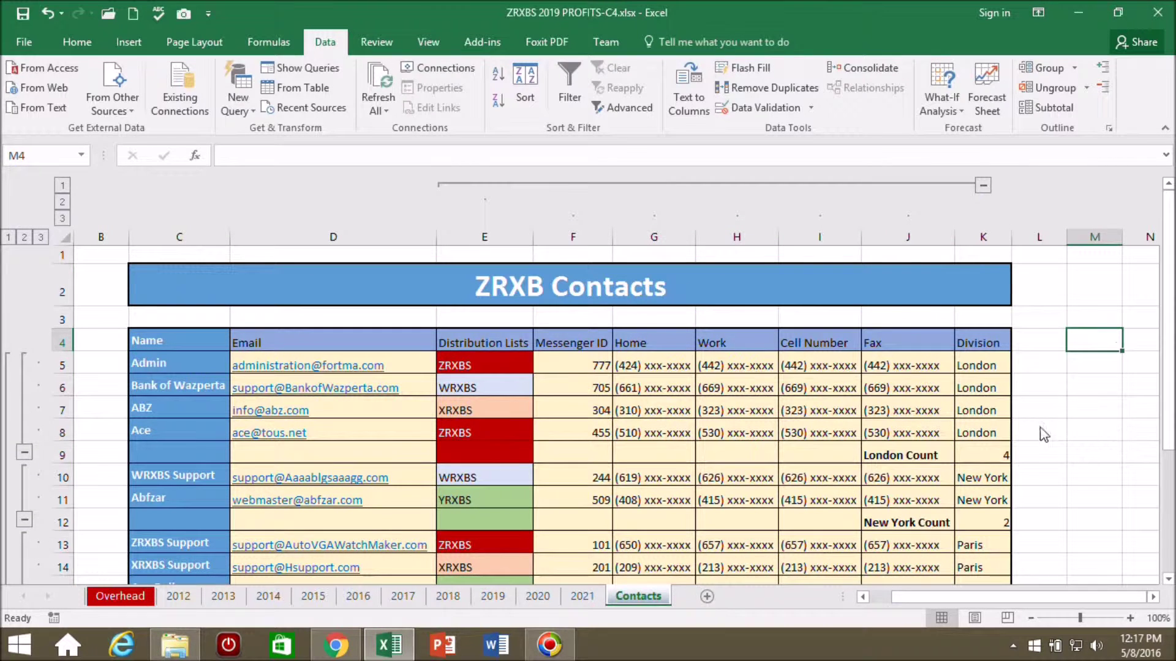
Group columns G through J, from Home to Fax, as a further nested level of the column outline.
left_click(658, 243)
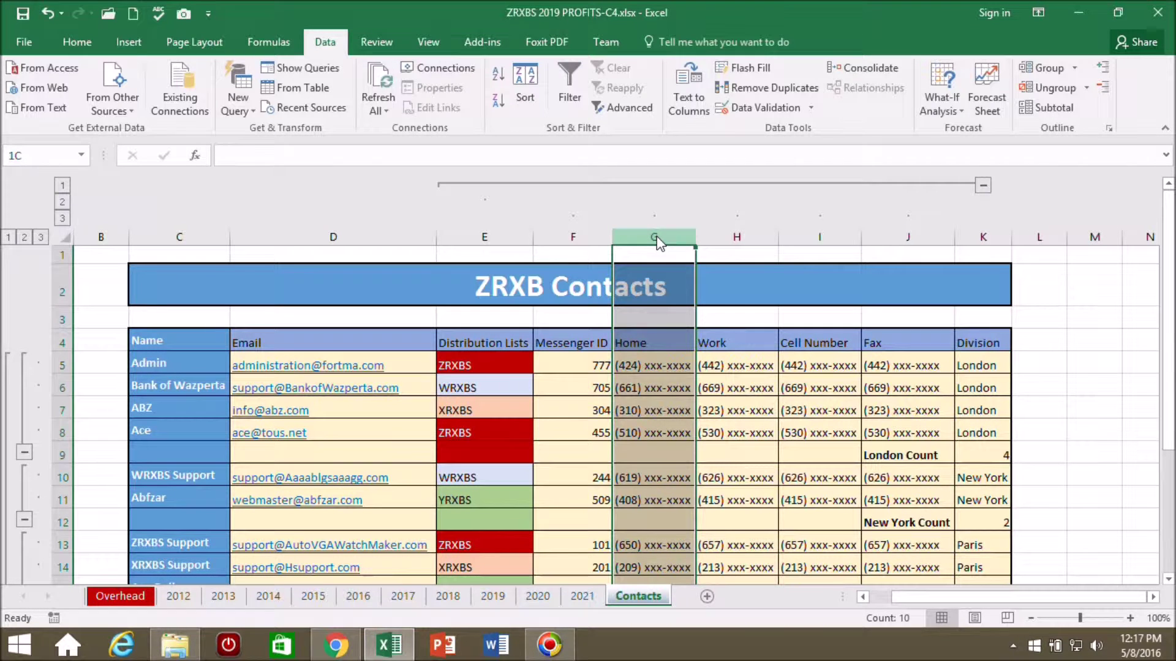
left_click_drag(658, 243, 912, 239)
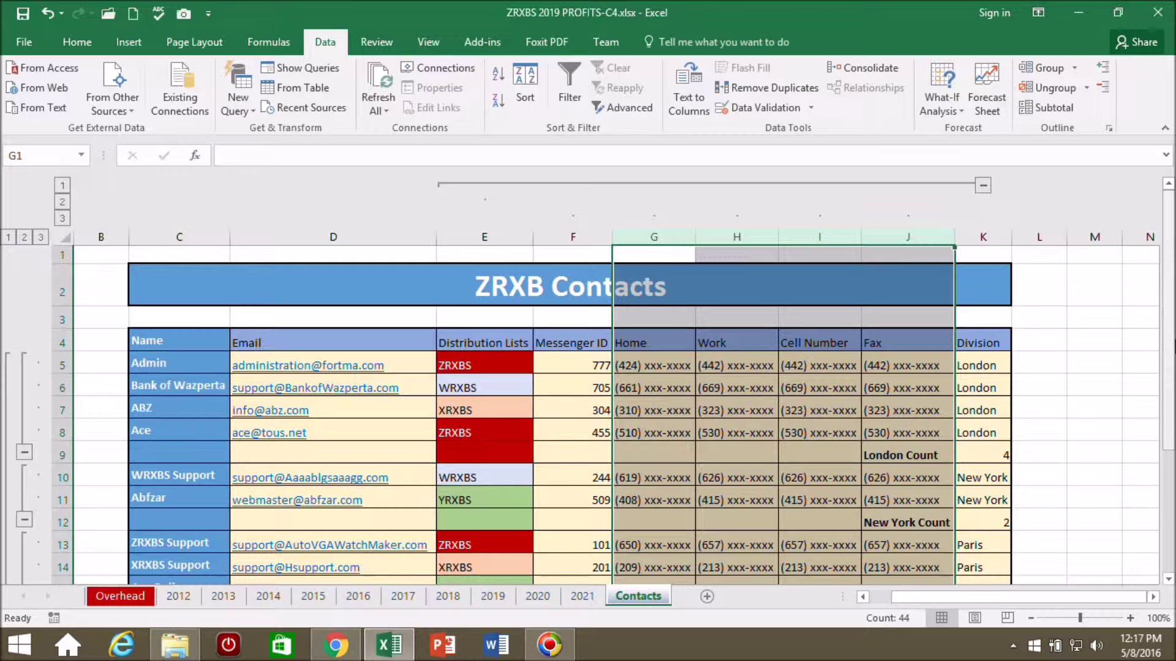
left_click(1047, 69)
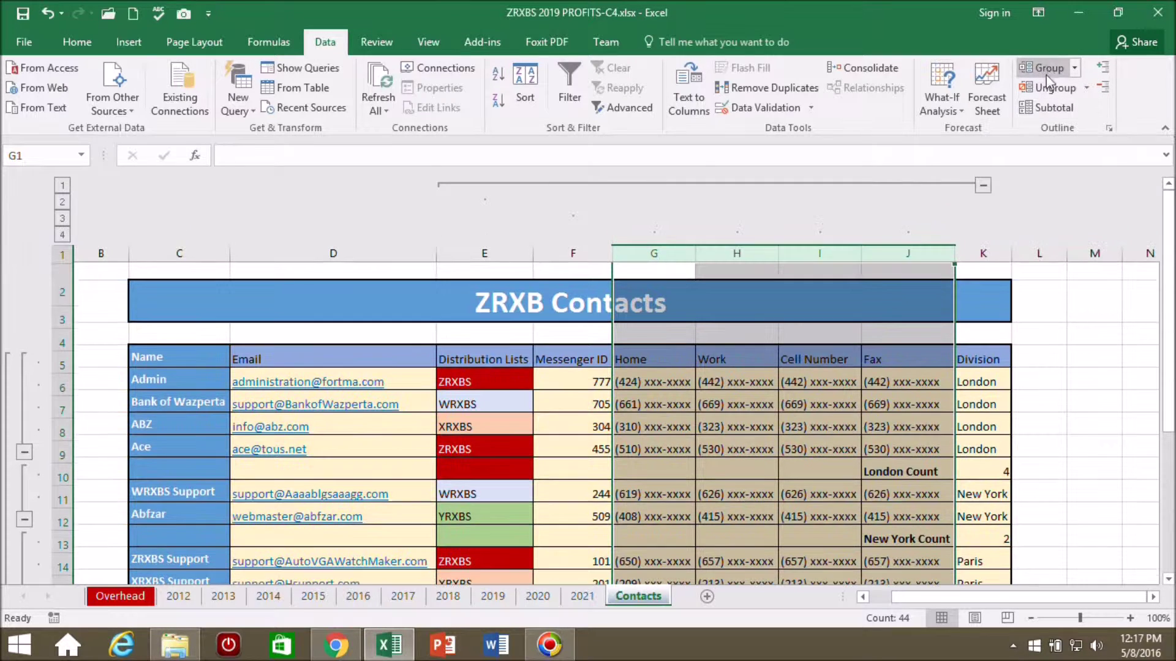
left_click(1095, 334)
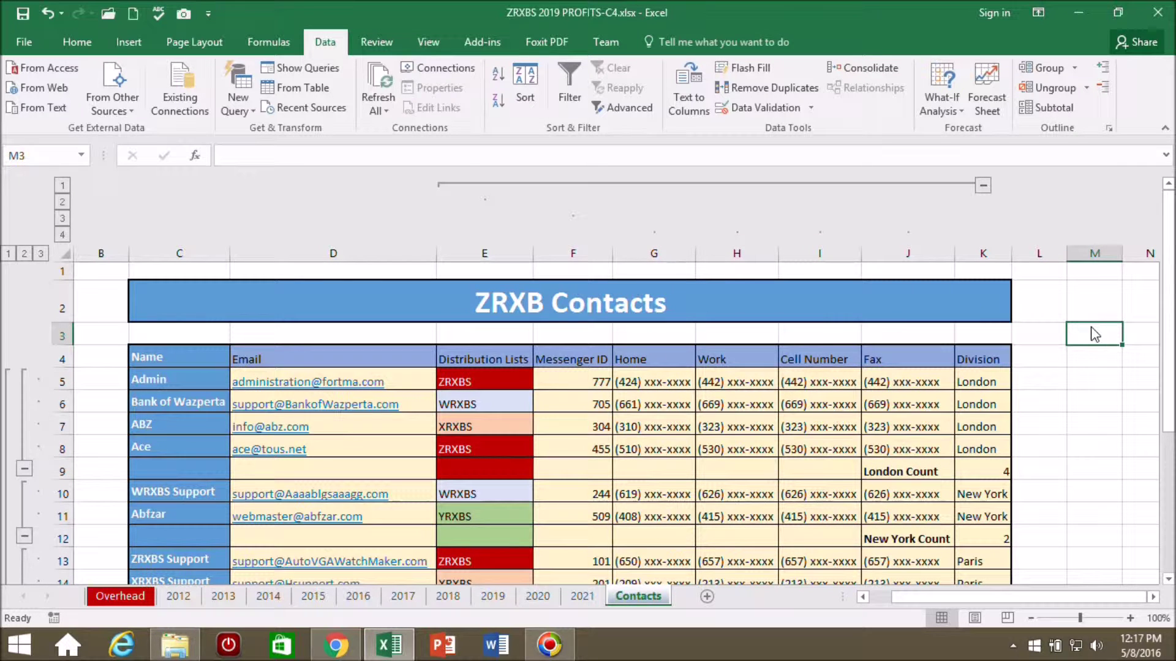
Show column outline levels 1, 2, 3 and 4 in turn to reveal the grouped columns progressively.
left_click(61, 186)
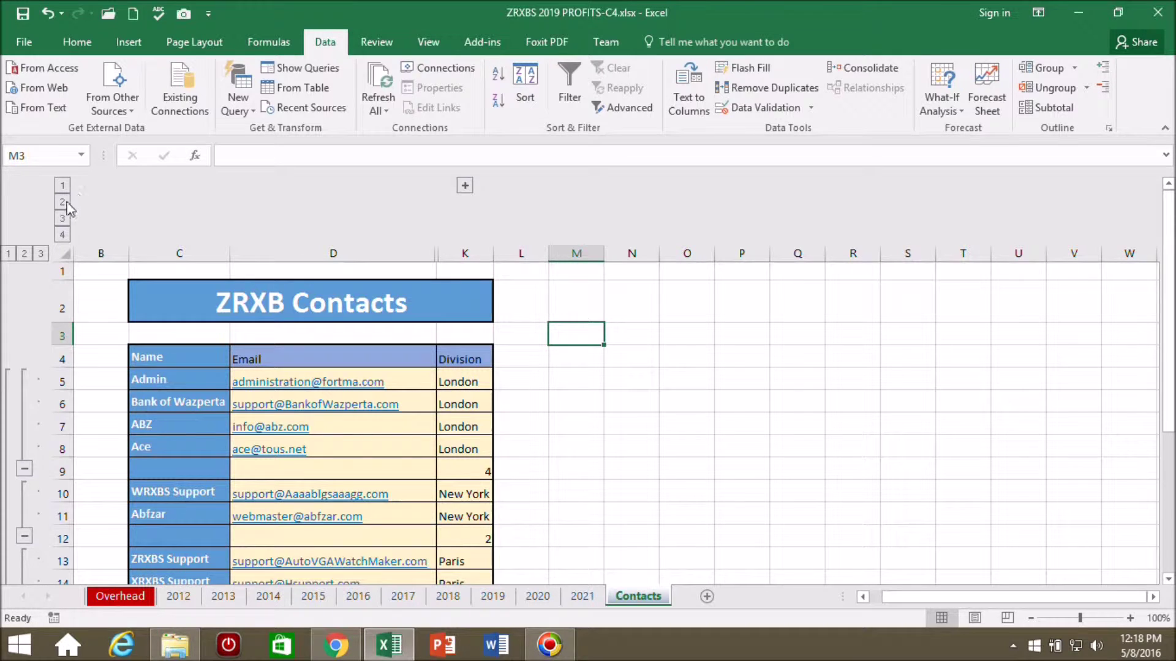
left_click(62, 203)
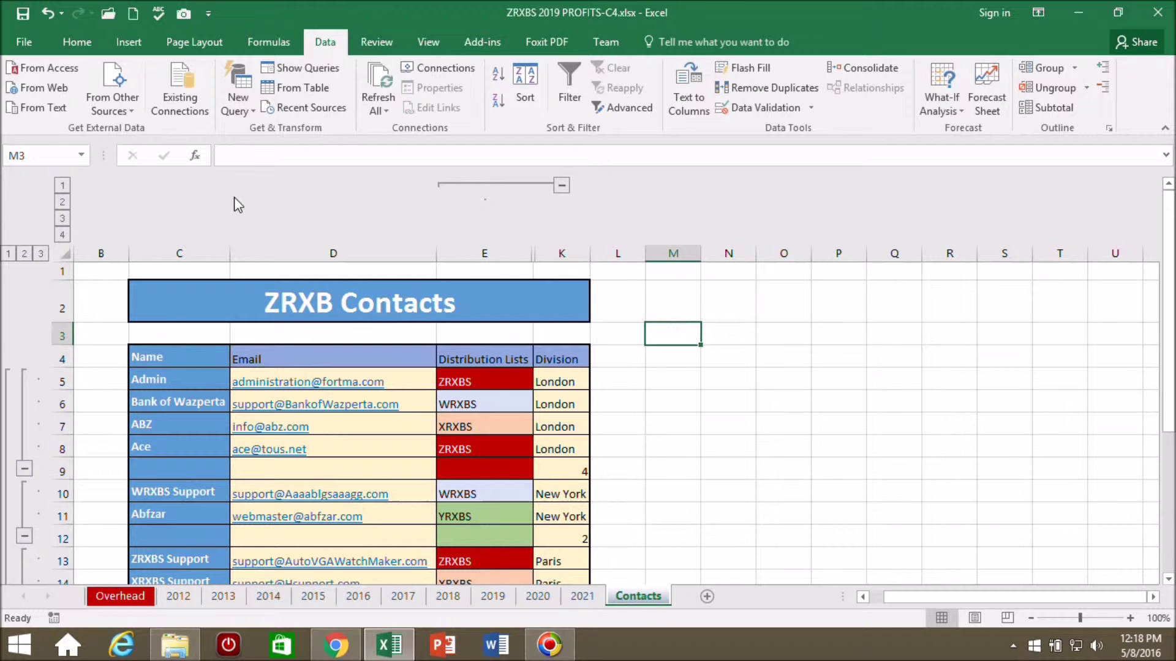
left_click(62, 218)
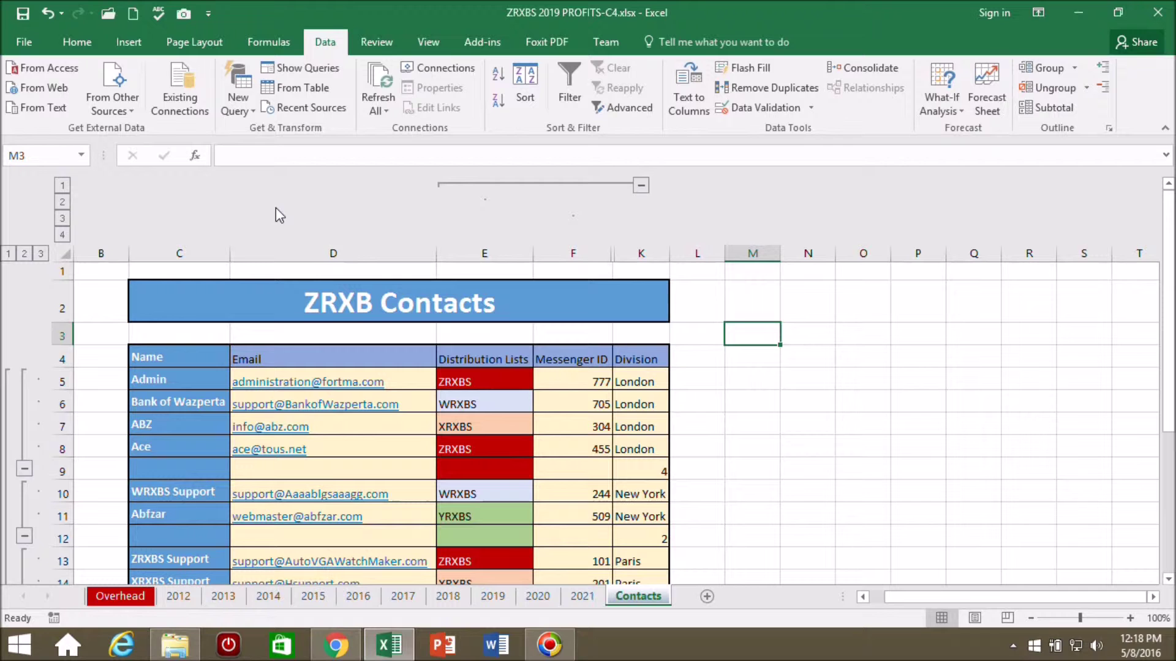
left_click(62, 234)
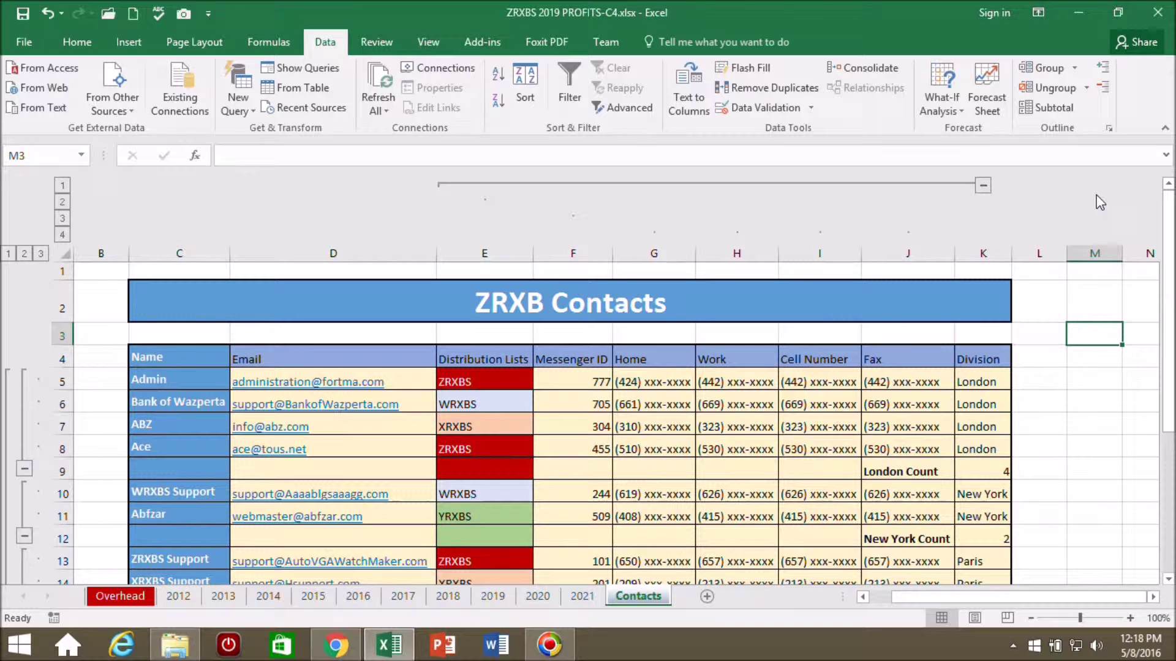
Collapse and re-expand the outer column group, and repeat the collapse with column outline level 1 before expanding it again.
left_click(983, 187)
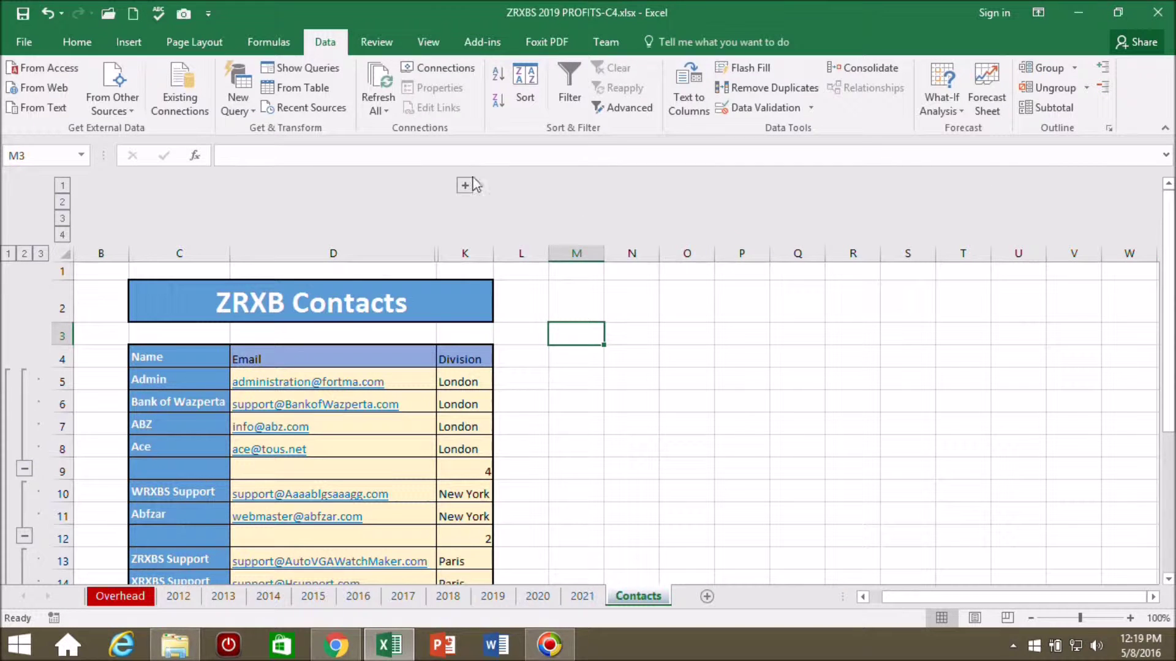
left_click(465, 185)
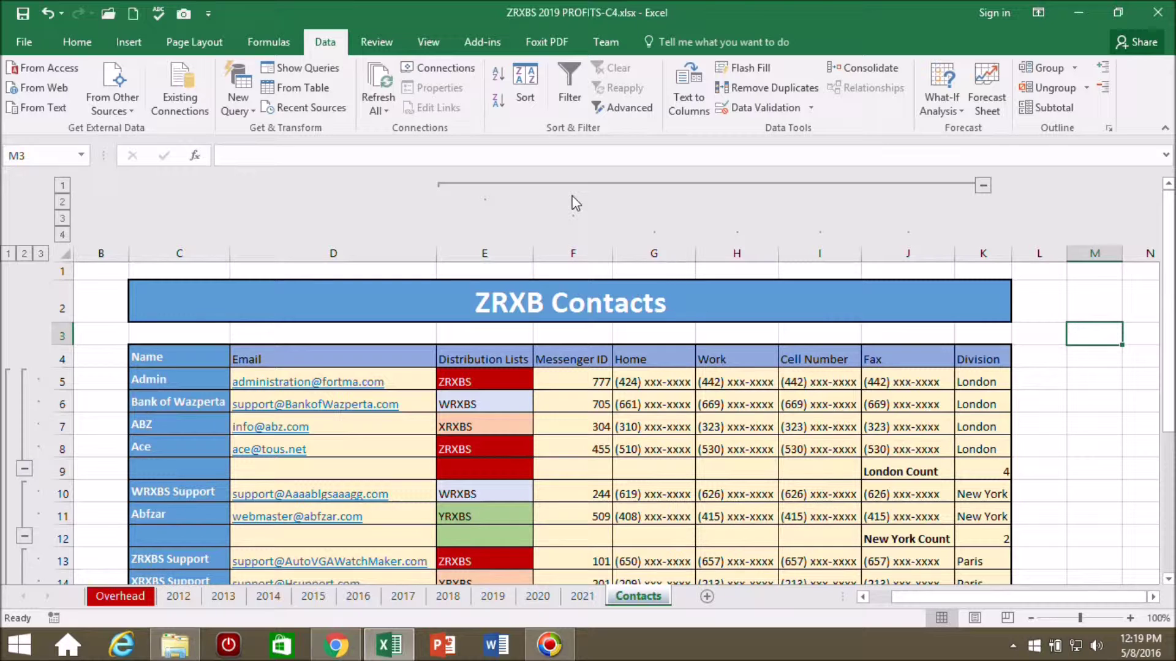
left_click(62, 186)
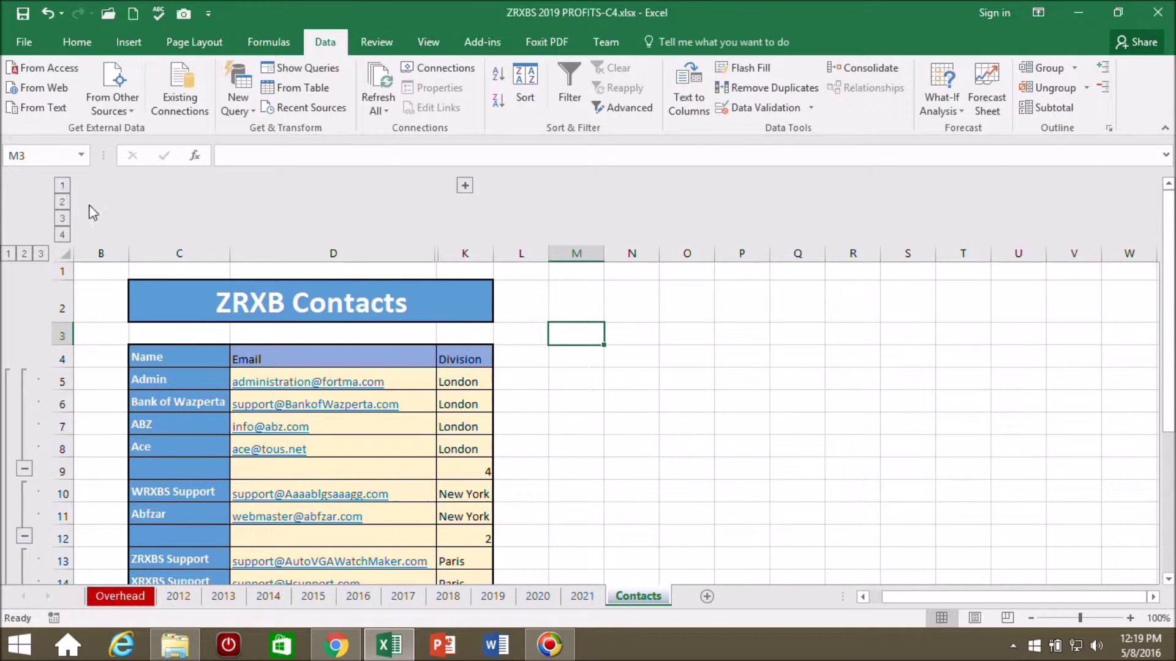
left_click(466, 186)
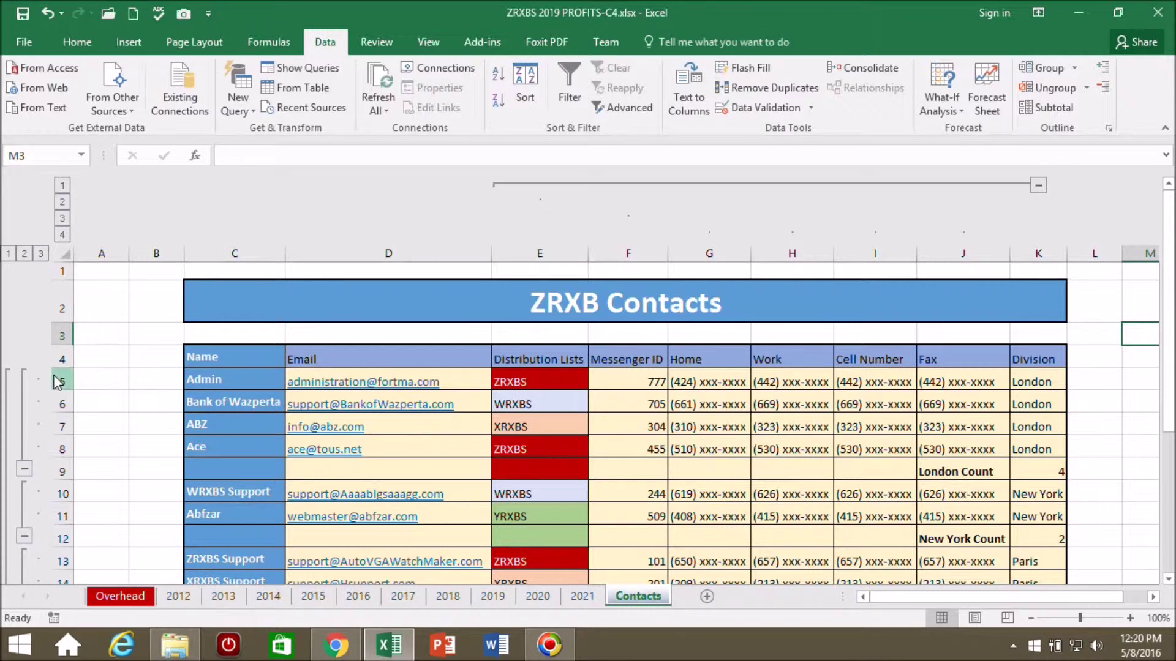
Ungroup rows 5 through 8, the London contacts, from both the inner and the outer row outline levels.
left_click_drag(63, 380, 76, 464)
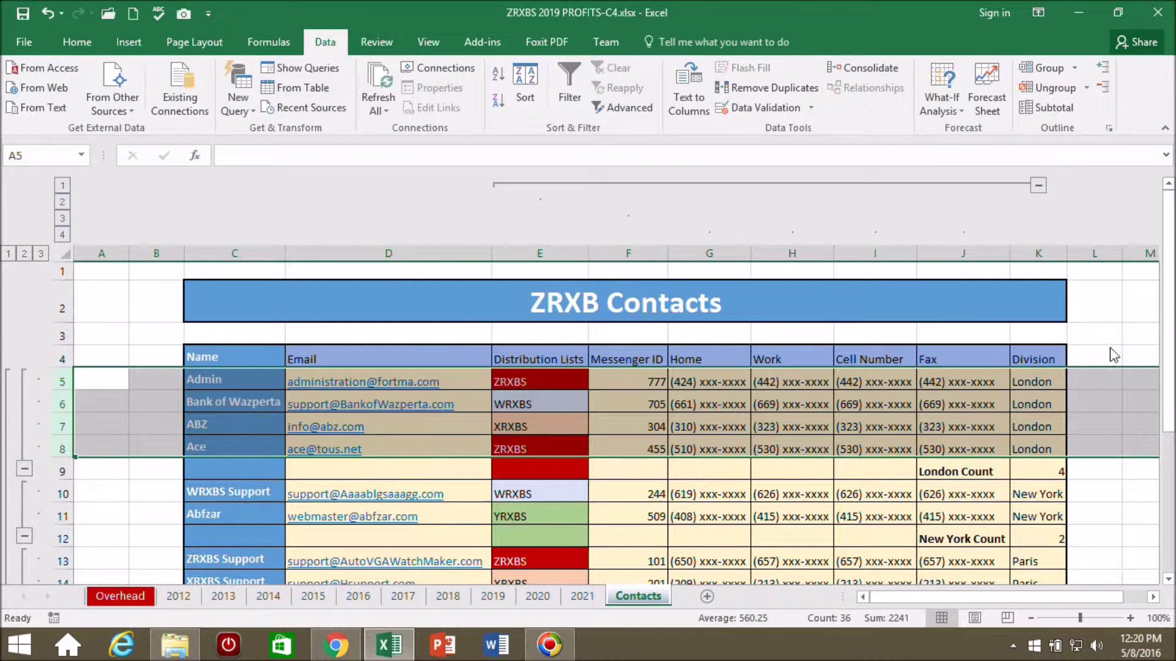
left_click(1033, 93)
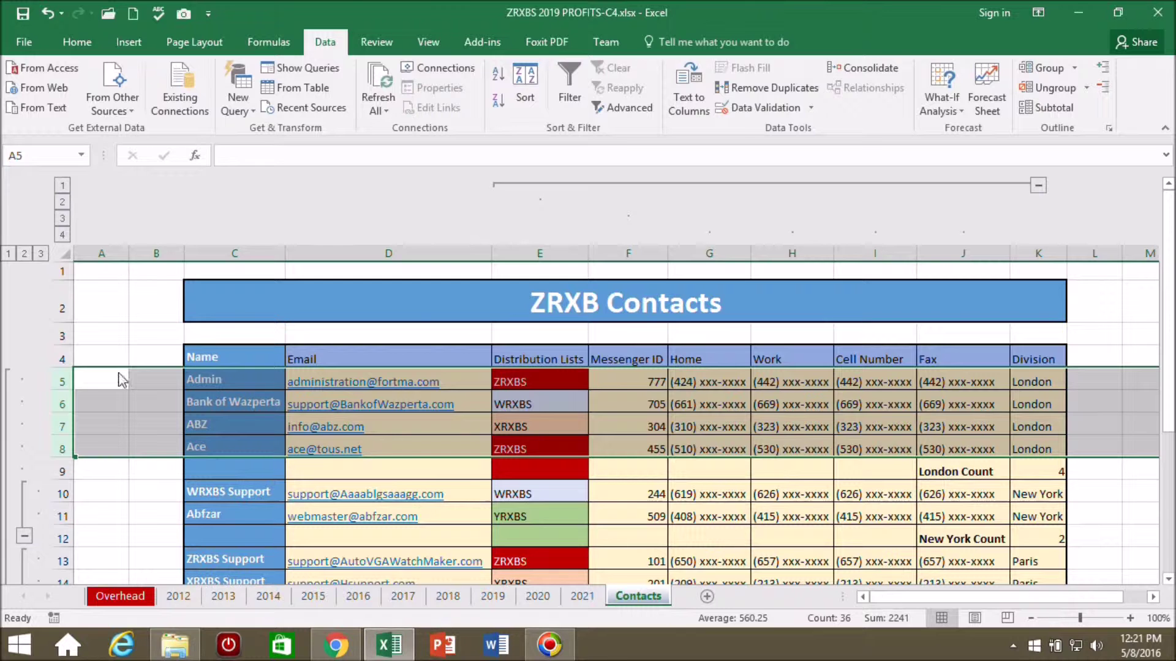
left_click(1053, 92)
left_click(1139, 493)
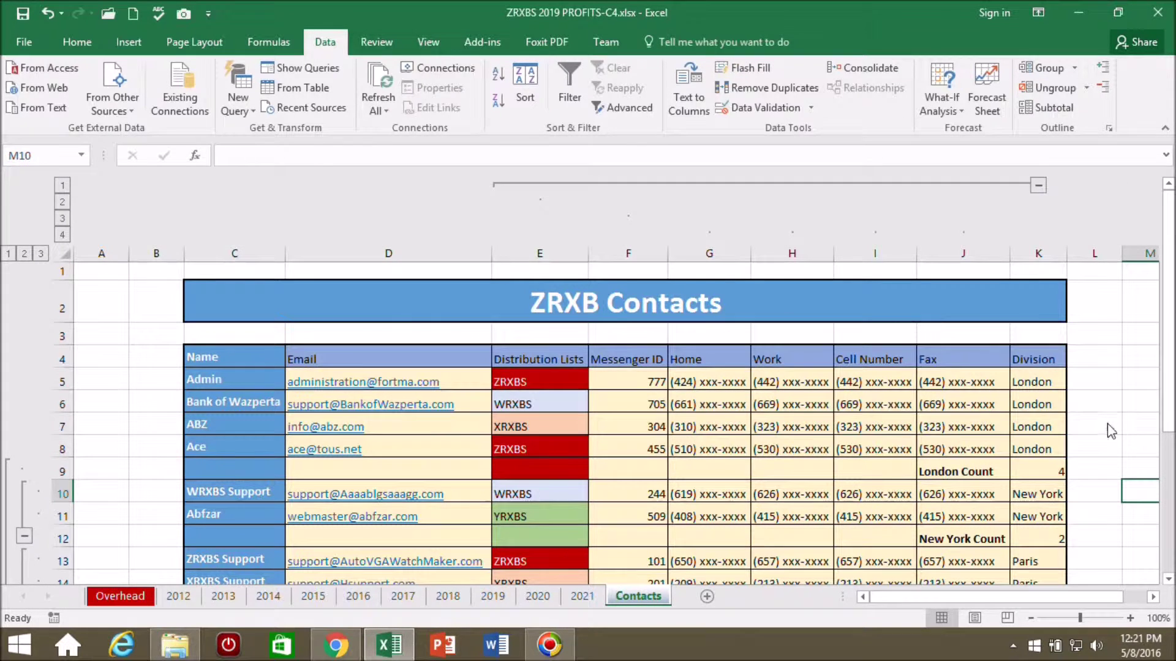
Collapse the New York and Paris row groups to their count rows, leaving the London contacts expanded.
left_click(24, 538)
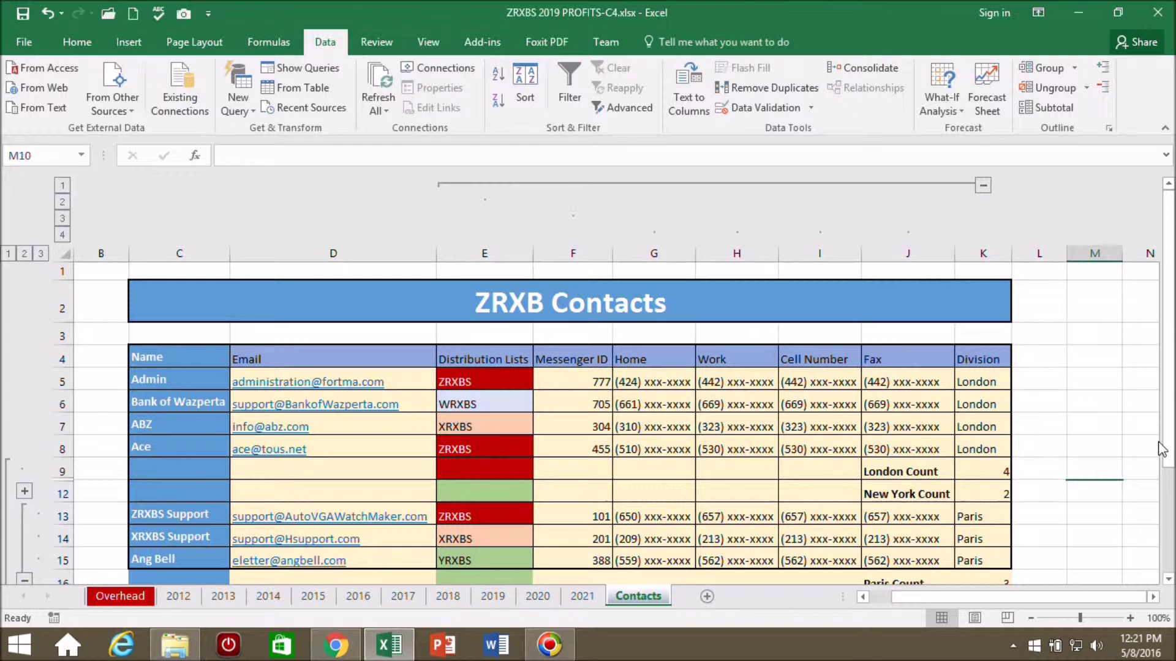
left_click_drag(1169, 422, 1170, 484)
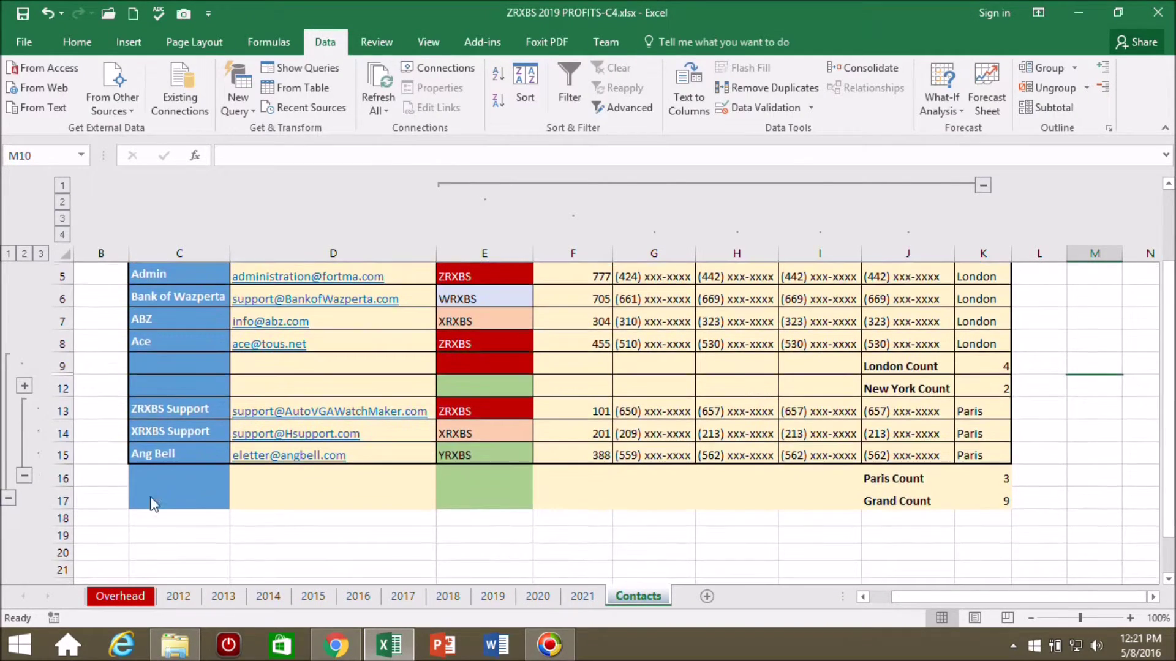
left_click(25, 476)
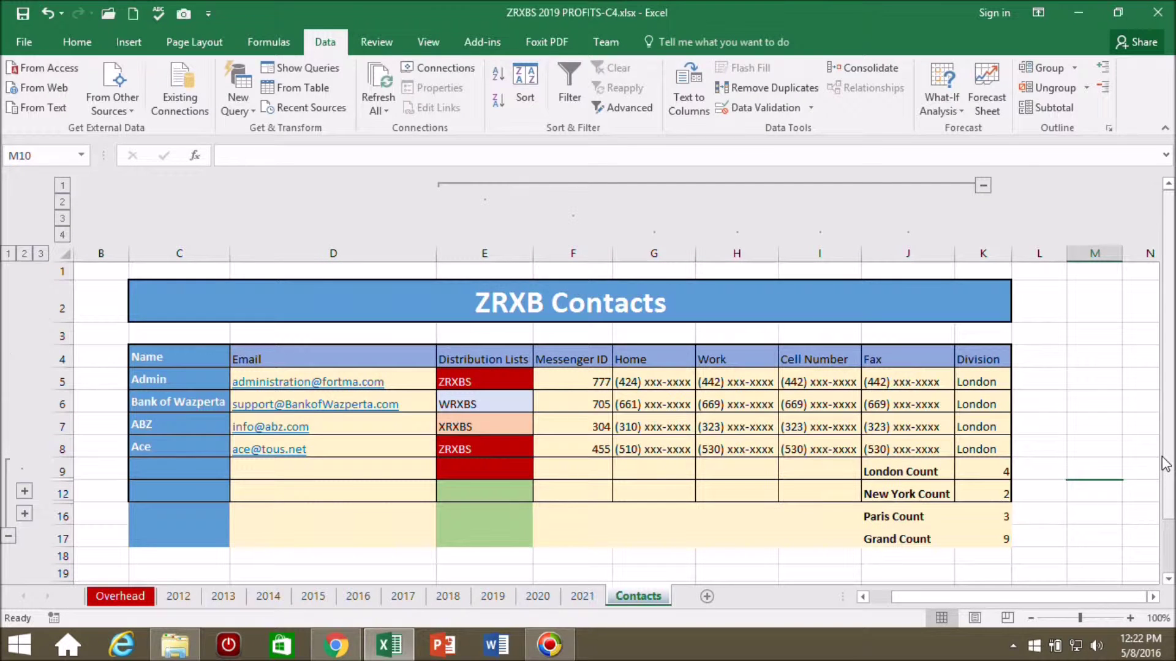
left_click_drag(1167, 465, 1173, 505)
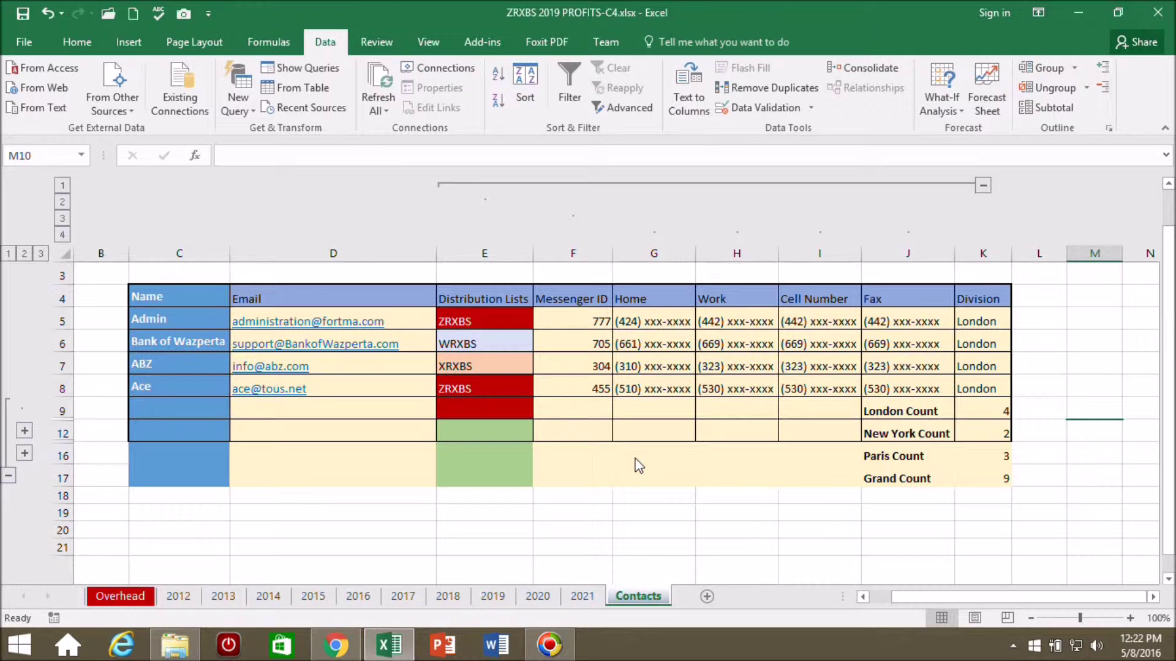
Apply a thick outside border to the Paris Count and Grand Count rows, each from column C to K.
left_click(77, 41)
key("Down")
key("Down")
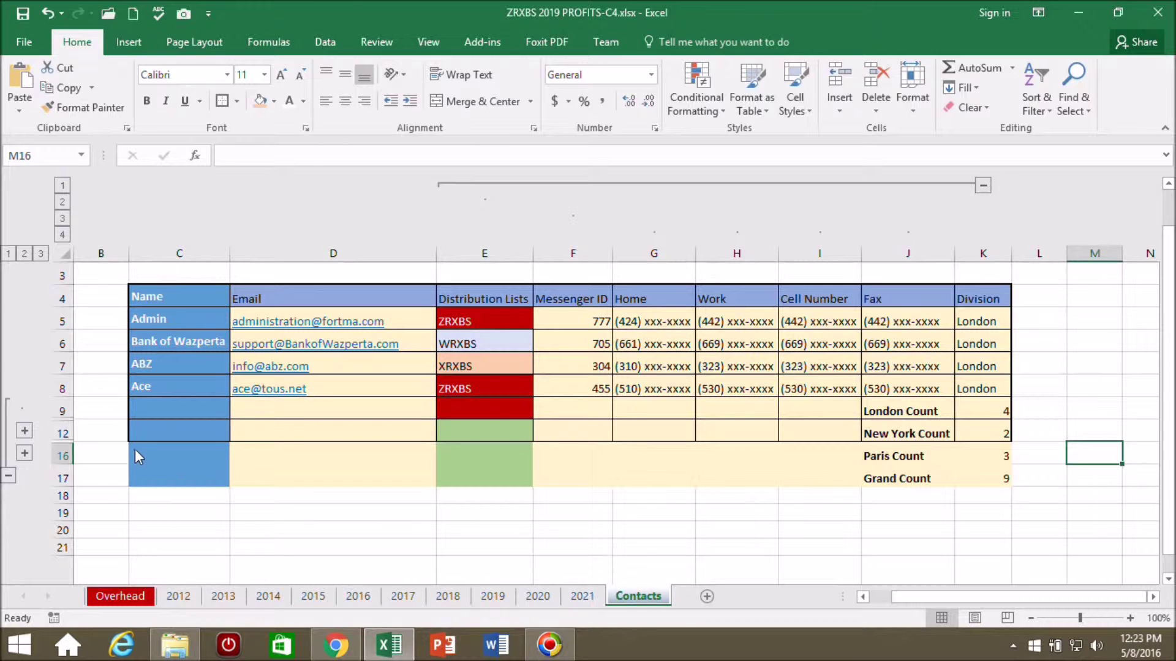
left_click_drag(139, 453, 987, 454)
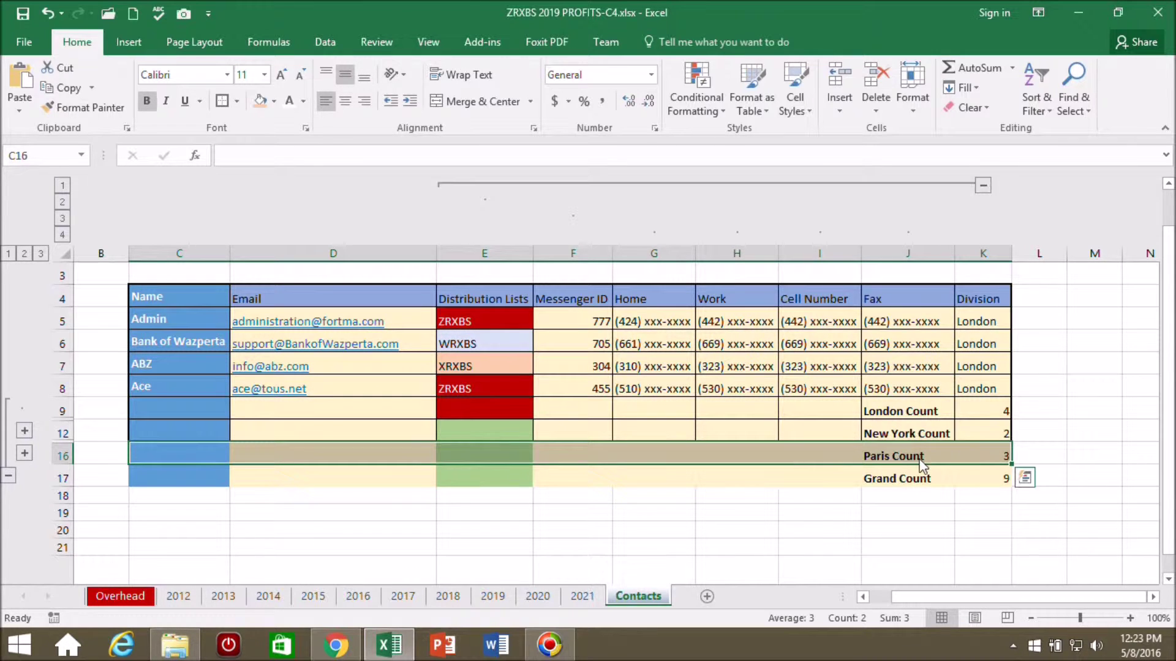
left_click_drag(164, 488, 980, 484)
left_click(221, 106)
left_click(1095, 431)
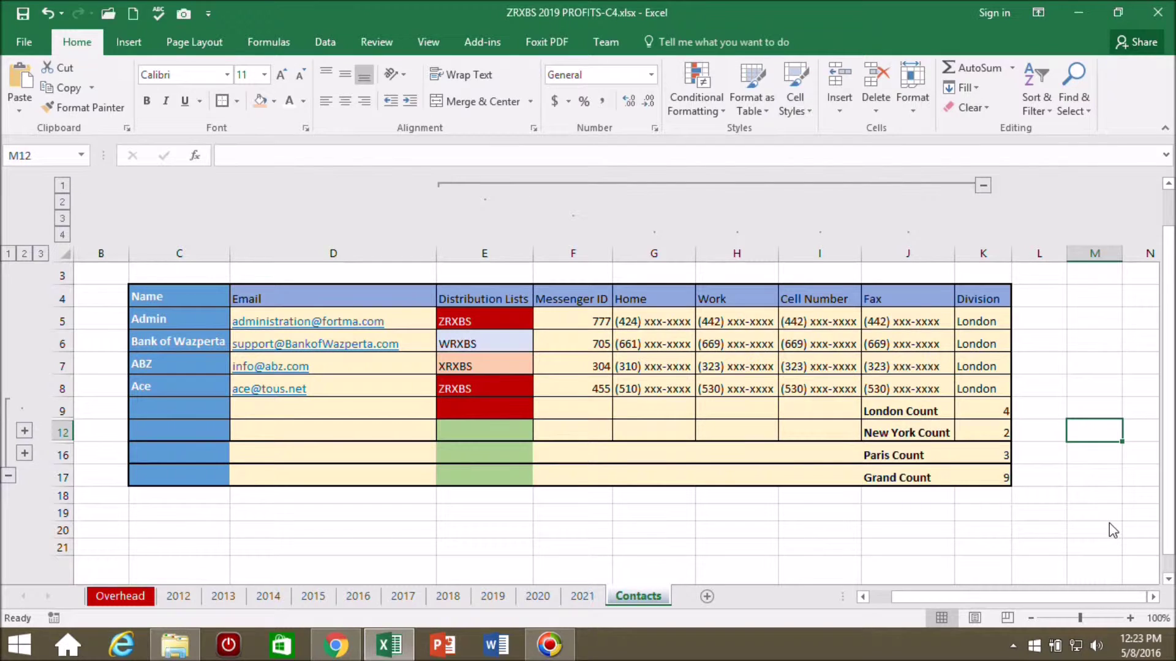
Apply thick outside borders to the New York Count and London Count rows, each from column C to K.
scroll(1108, 523, "down", 1)
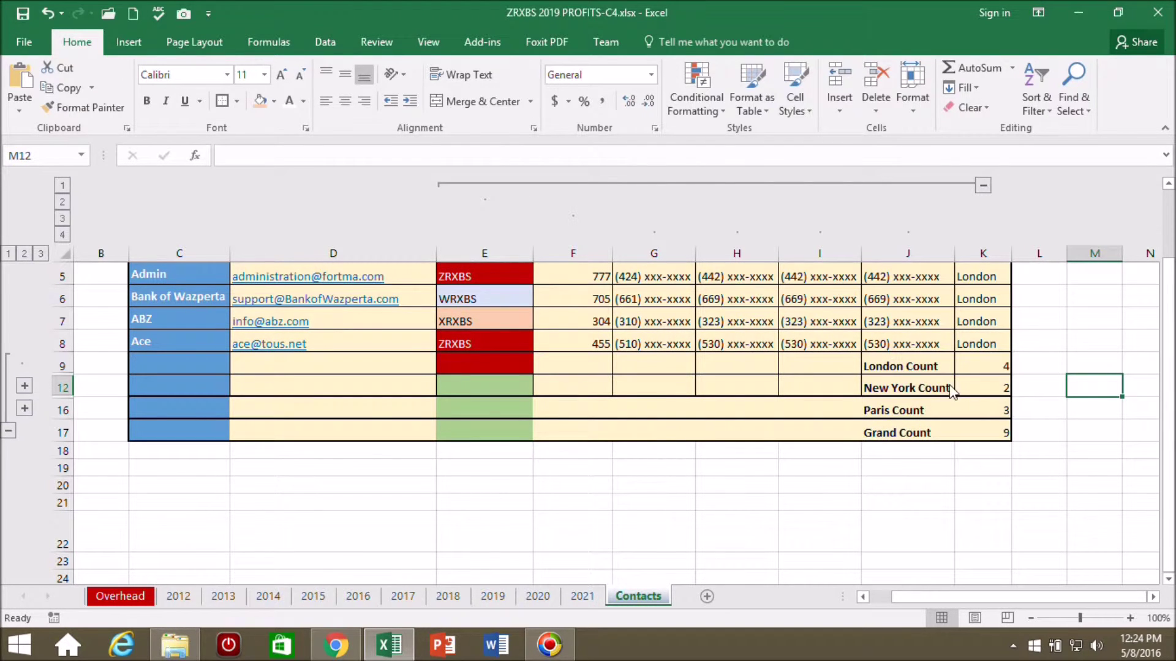
left_click_drag(136, 384, 970, 387)
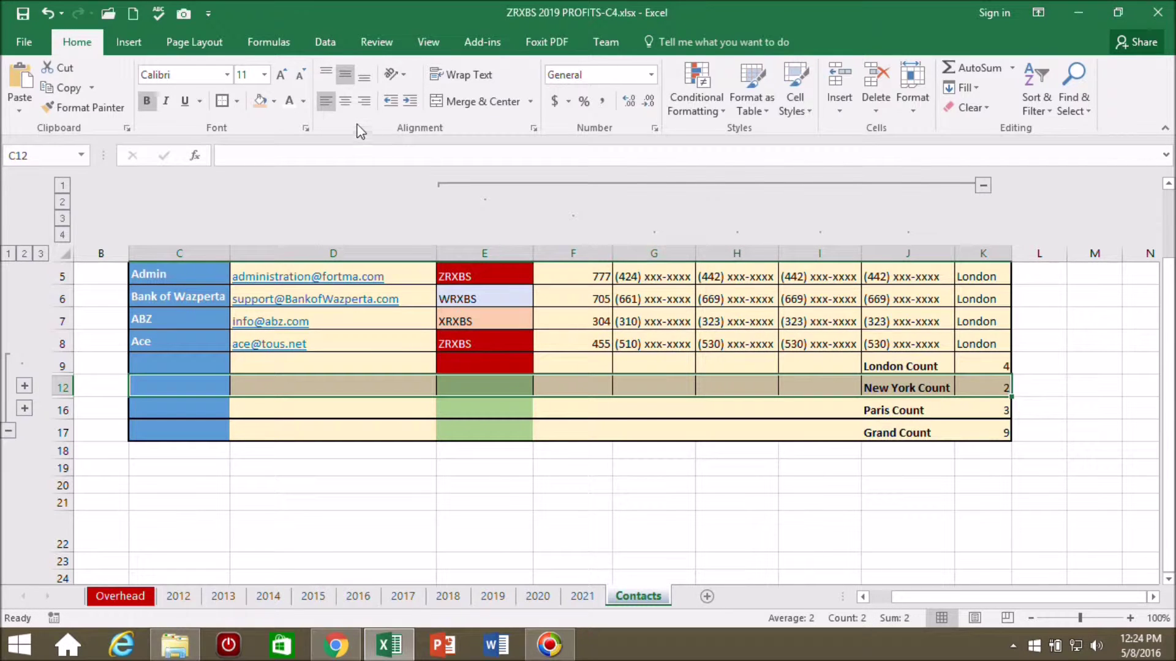
left_click(220, 106)
left_click_drag(135, 363, 975, 364)
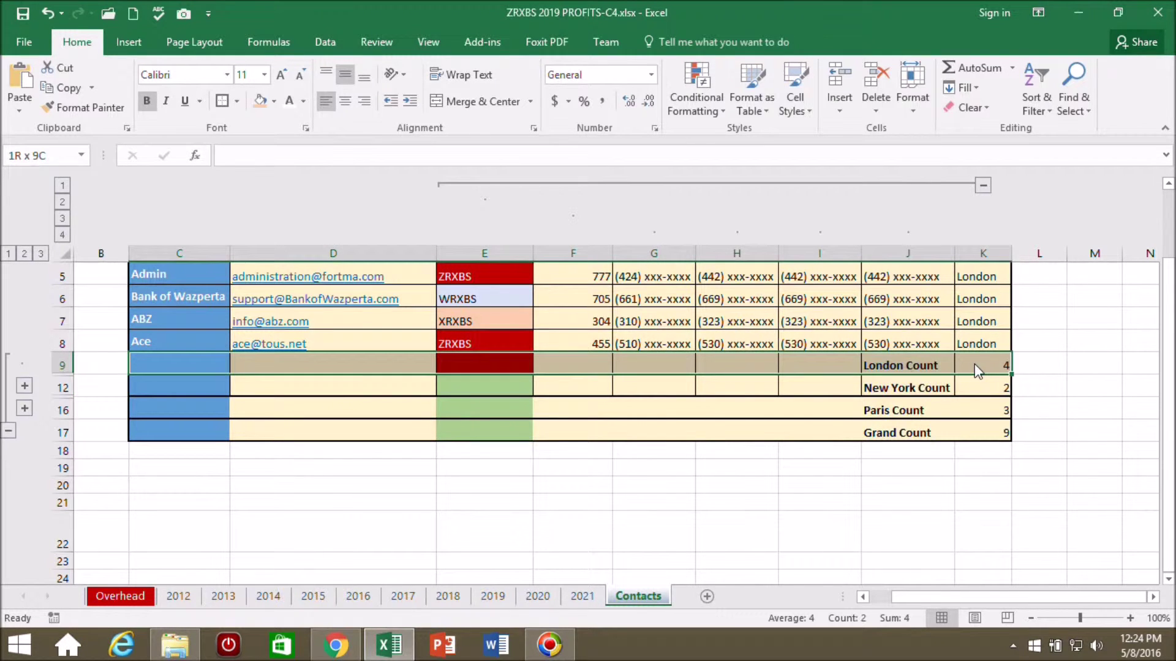
left_click(236, 102)
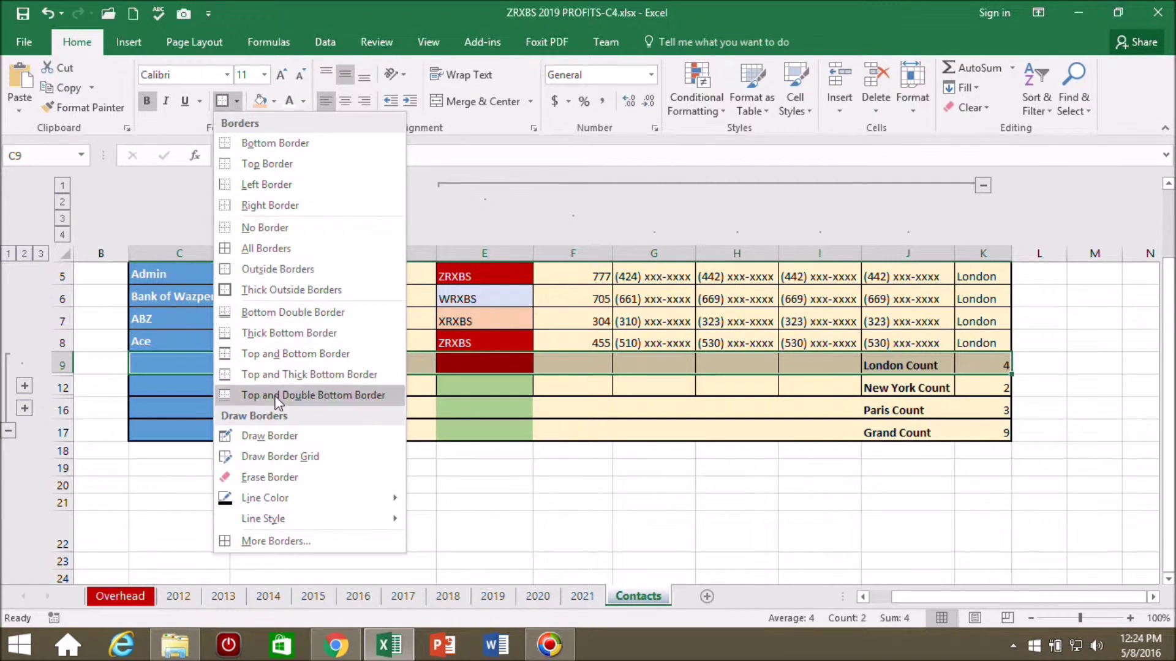
left_click(252, 289)
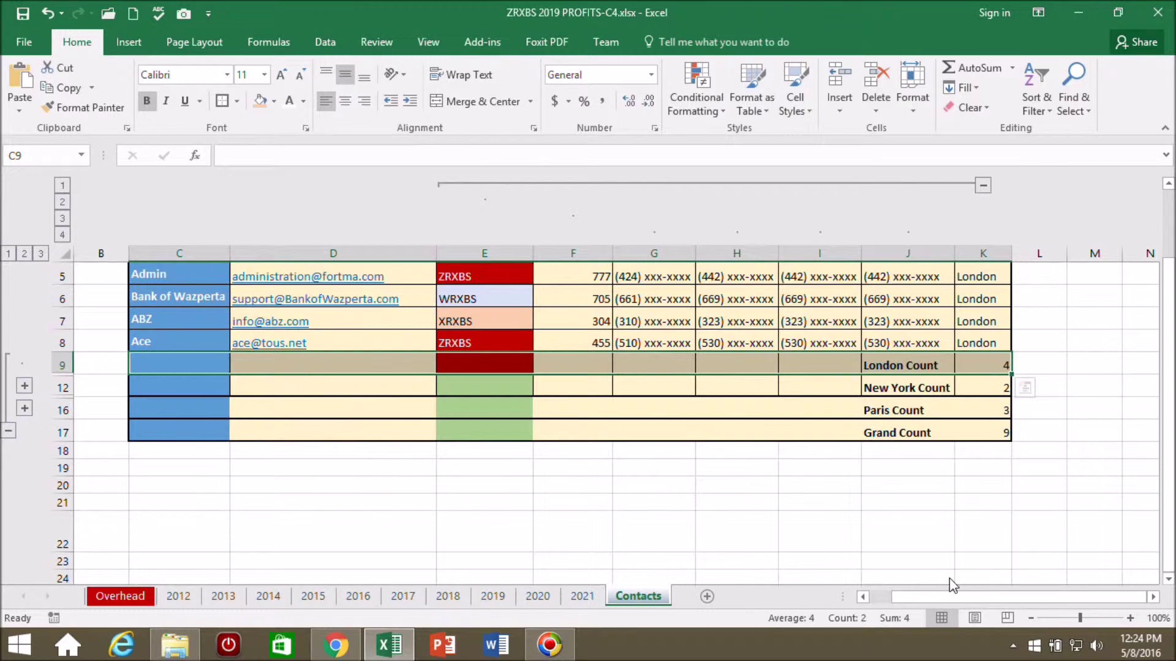
left_click(1063, 521)
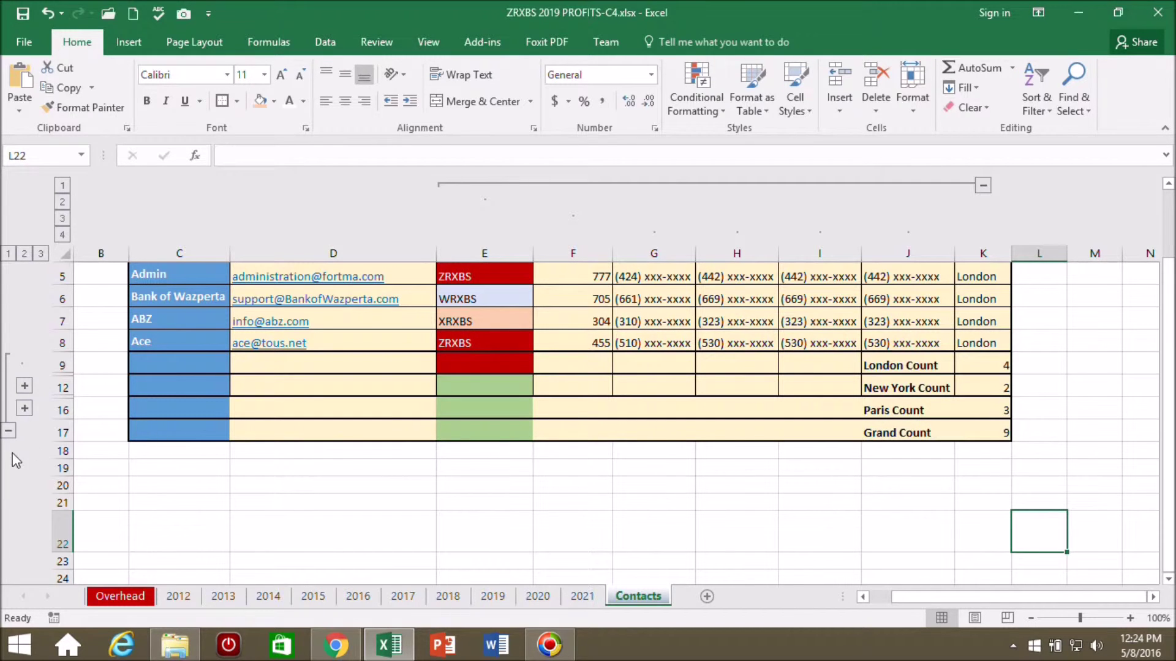
Expand the Paris and New York row groups and review the bordered contacts table.
left_click(23, 408)
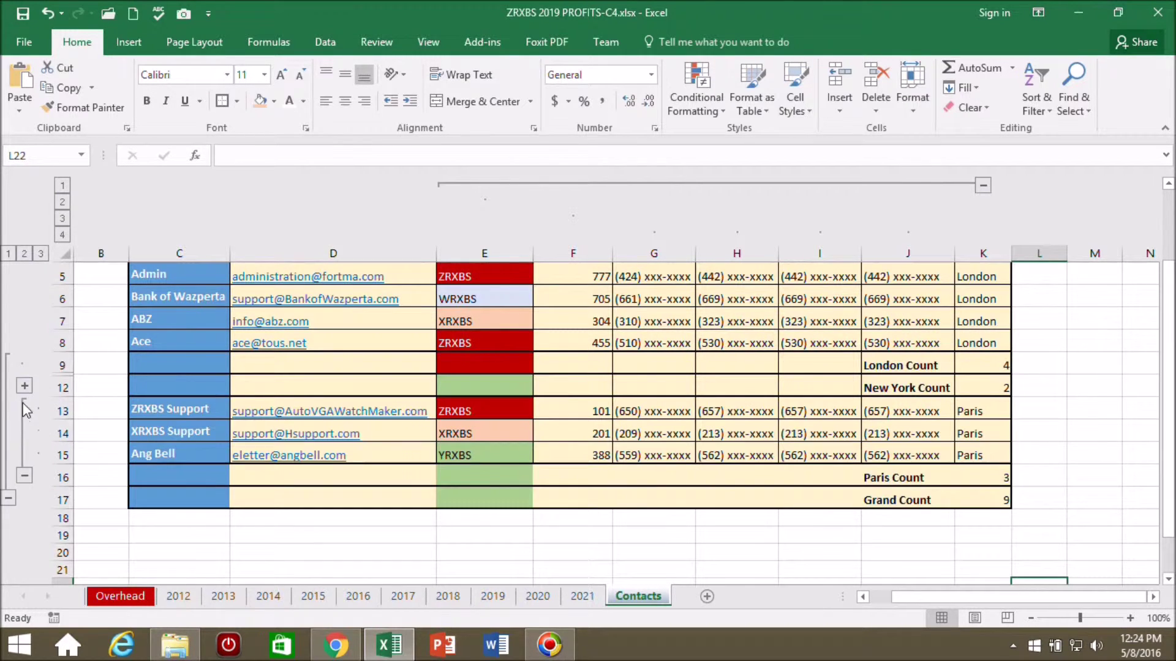
left_click(25, 387)
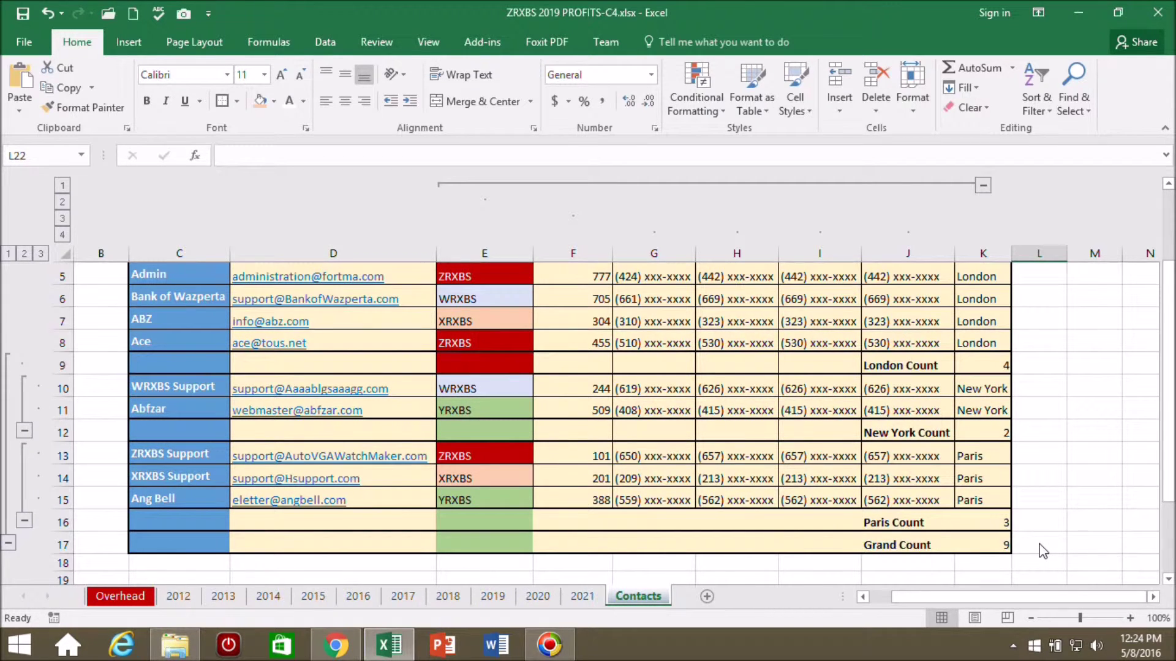
scroll(1043, 551, "up", 2)
left_click_drag(1168, 338, 1169, 383)
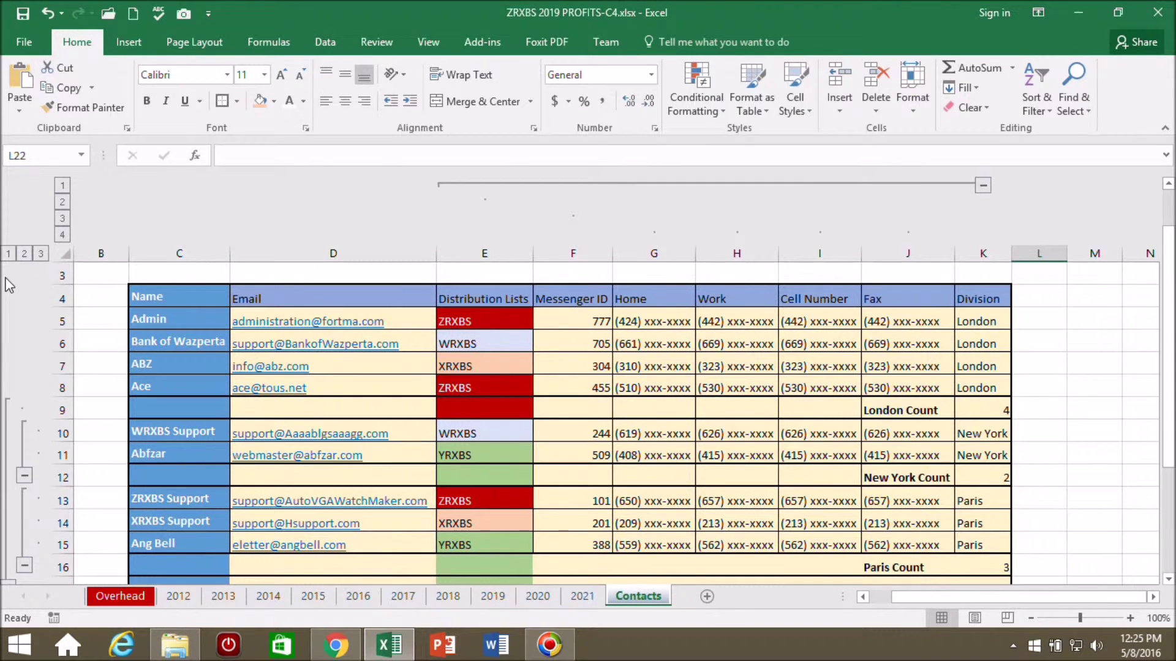
Switch the row outline through levels 1, 2 and 3 to compare the grand count, division counts and full contact list.
left_click(8, 253)
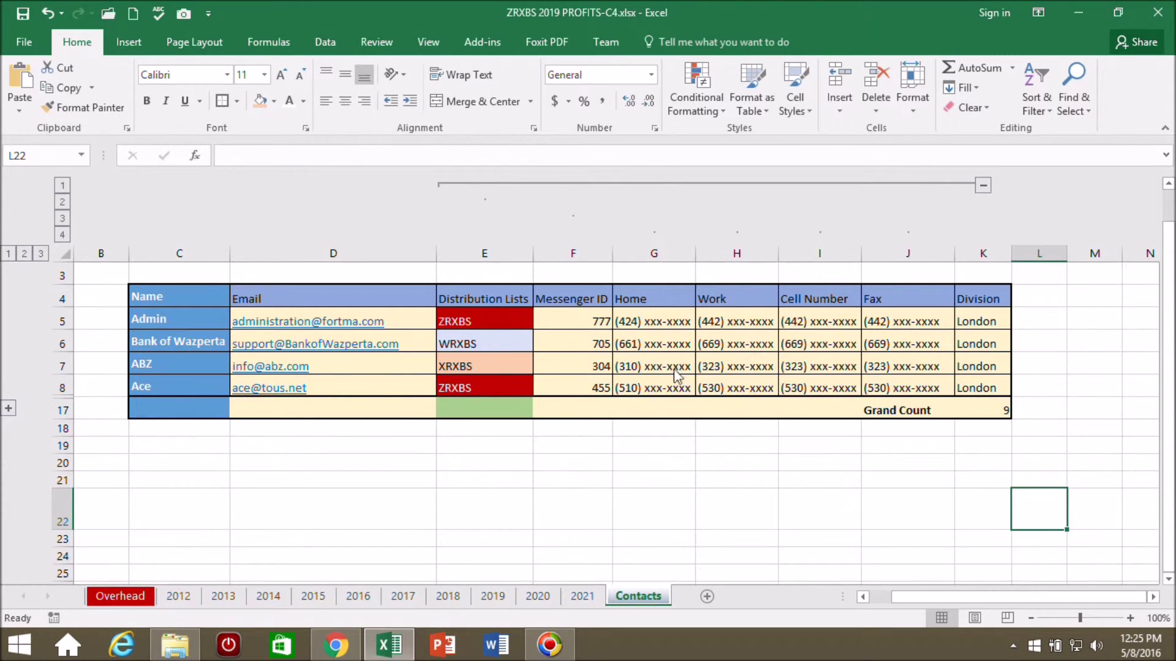
left_click(24, 254)
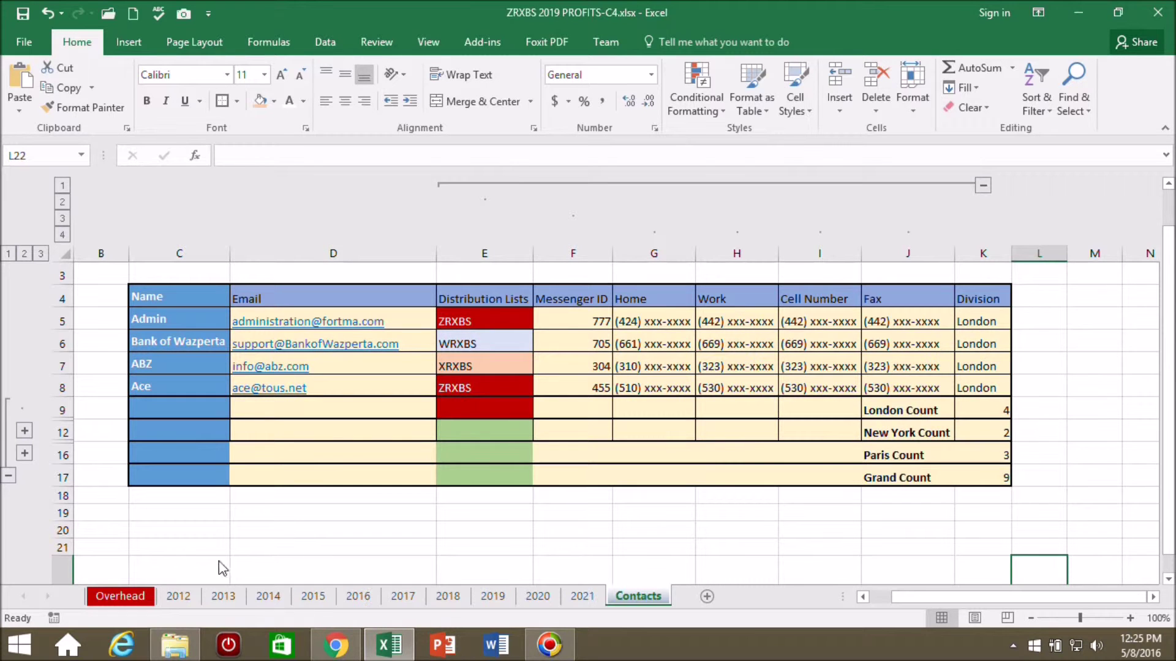
left_click(40, 254)
Fill cells C9 to E9 of the London Count row with the lightest gold theme color.
left_click_drag(1169, 367, 1169, 457)
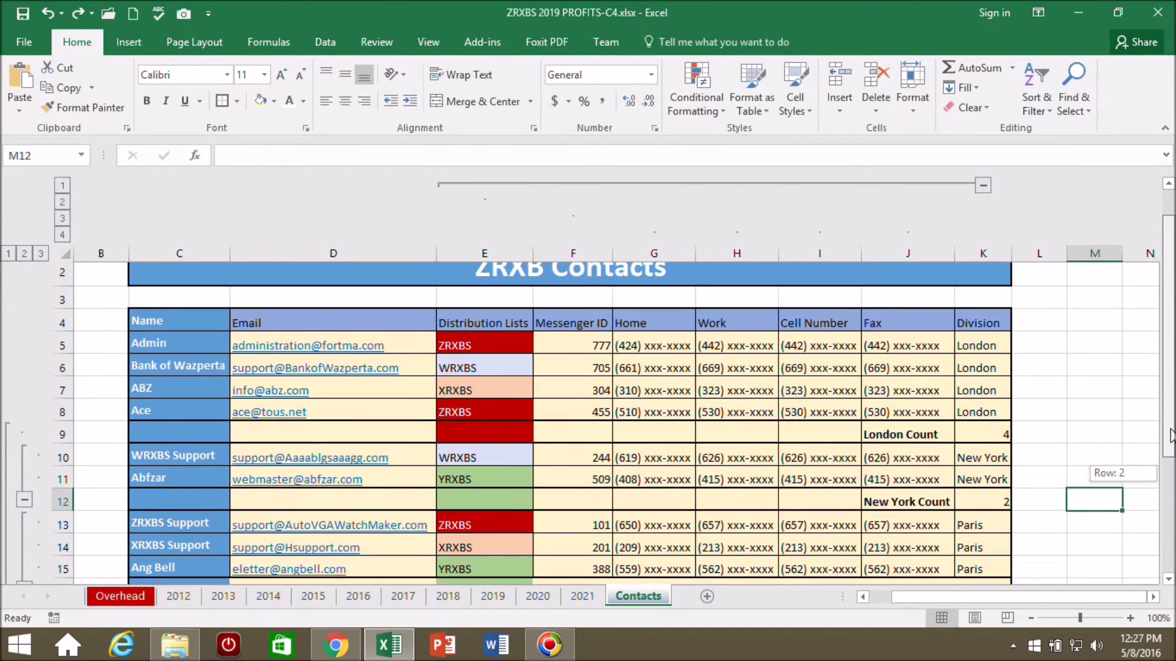
left_click_drag(1170, 395, 1170, 389)
left_click_drag(144, 447, 516, 453)
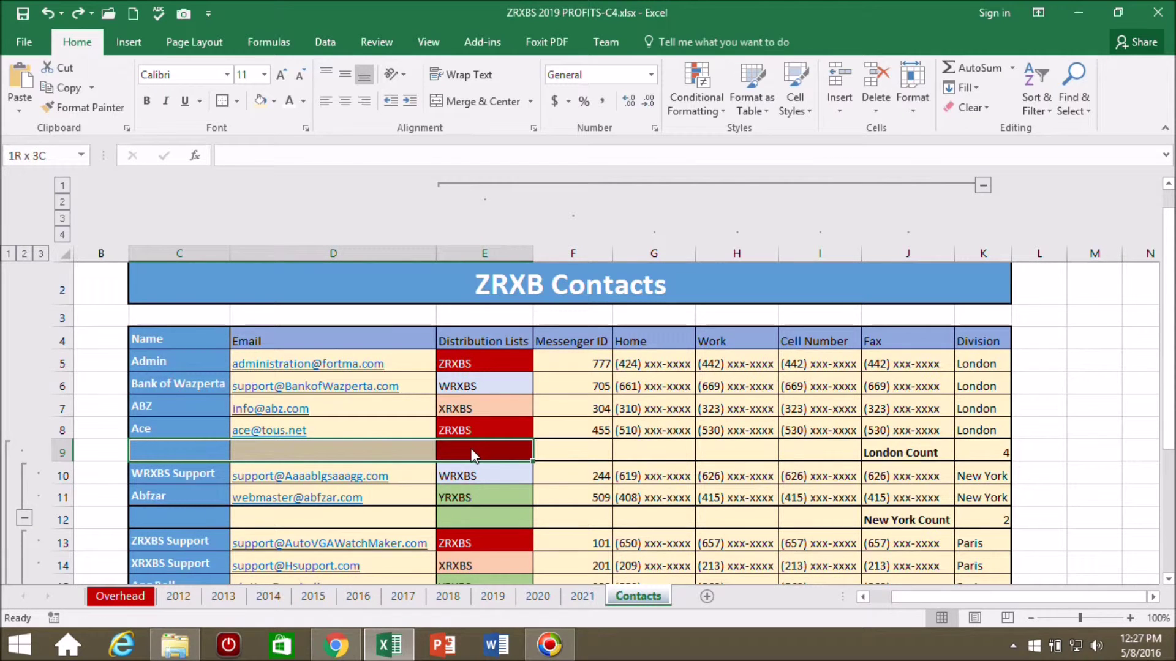
left_click(274, 103)
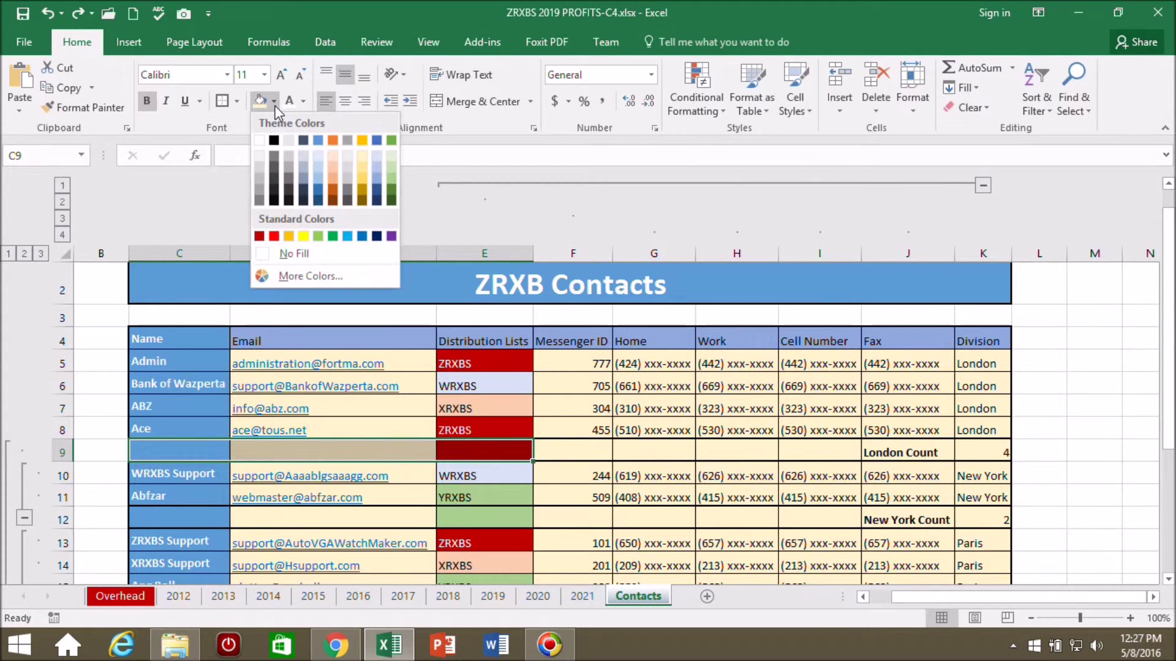
left_click(361, 155)
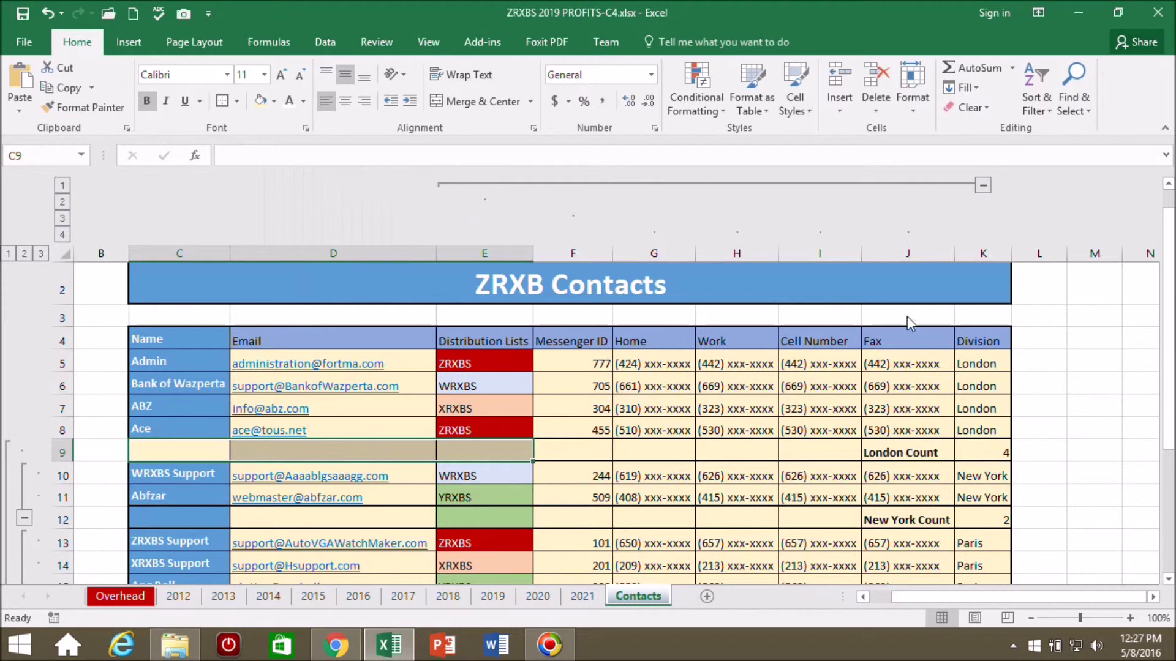
left_click(1143, 382)
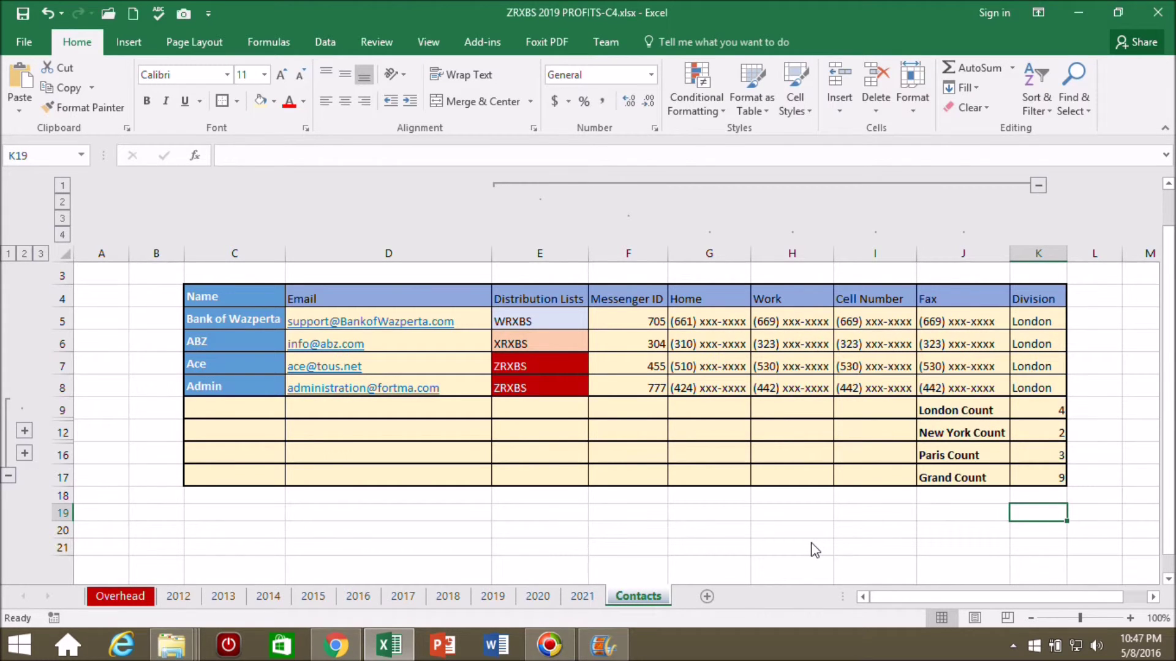
Minimize all open windows to show the desktop.
key("super+d")
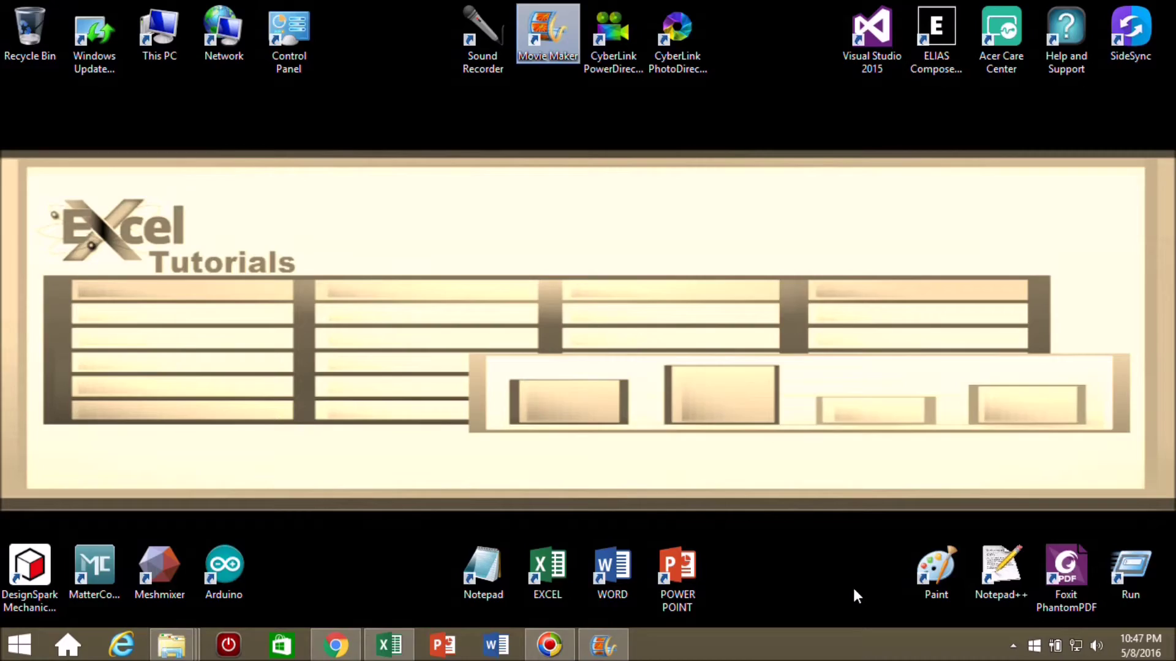